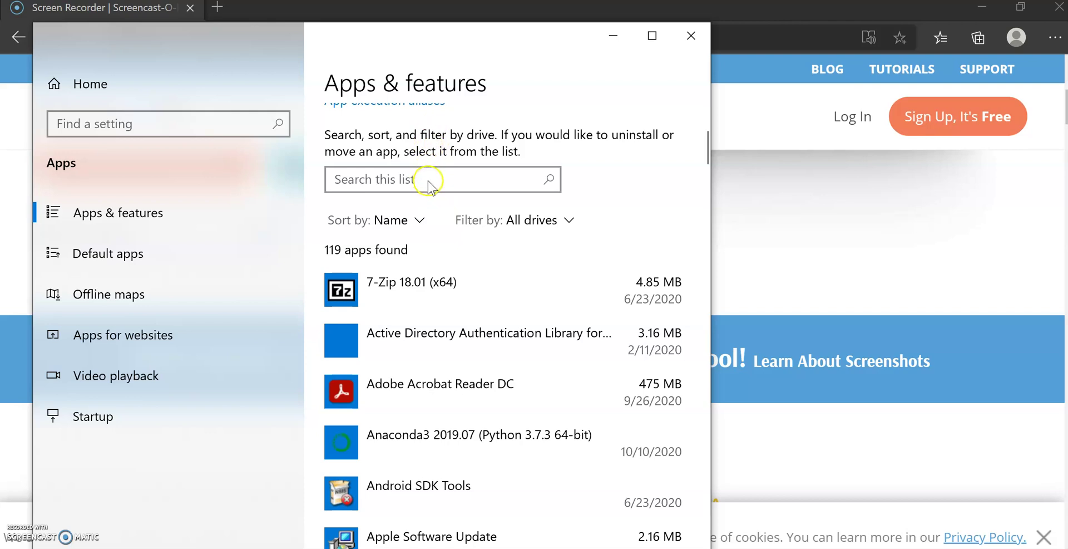
Step: Search the installed apps for "ana", bring up the uninstall confirmation for Anaconda3 2019.07, and dismiss it, closing Settings
{"action": "type", "text": "ana"}
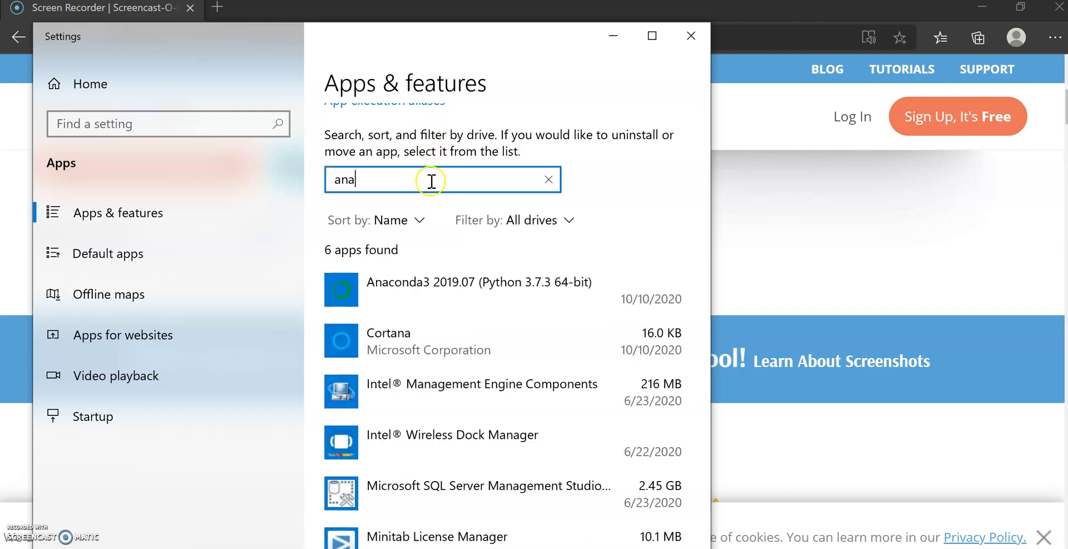
{"action": "left_click", "coordinate": [548, 281]}
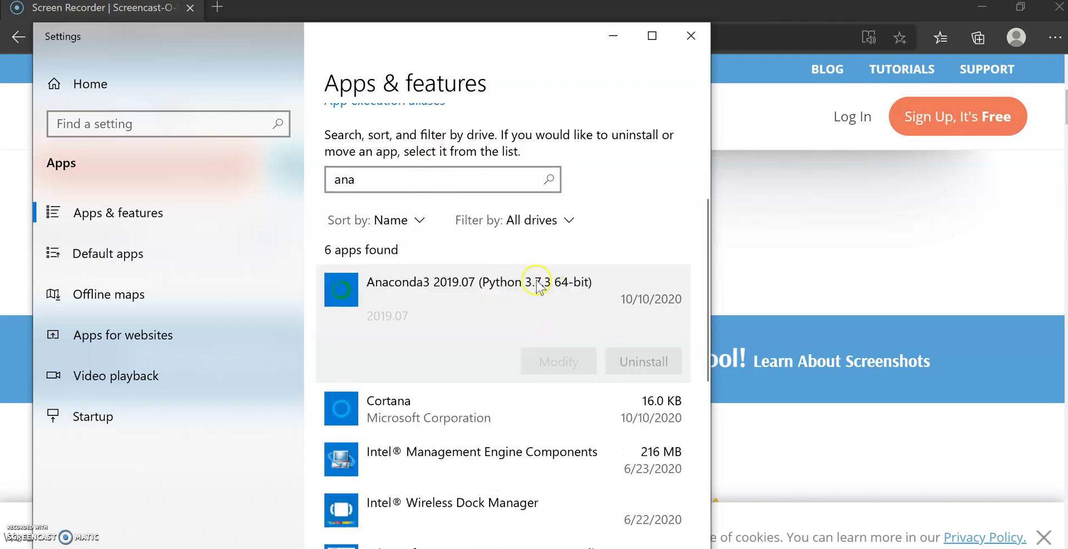
{"action": "left_click", "coordinate": [652, 364]}
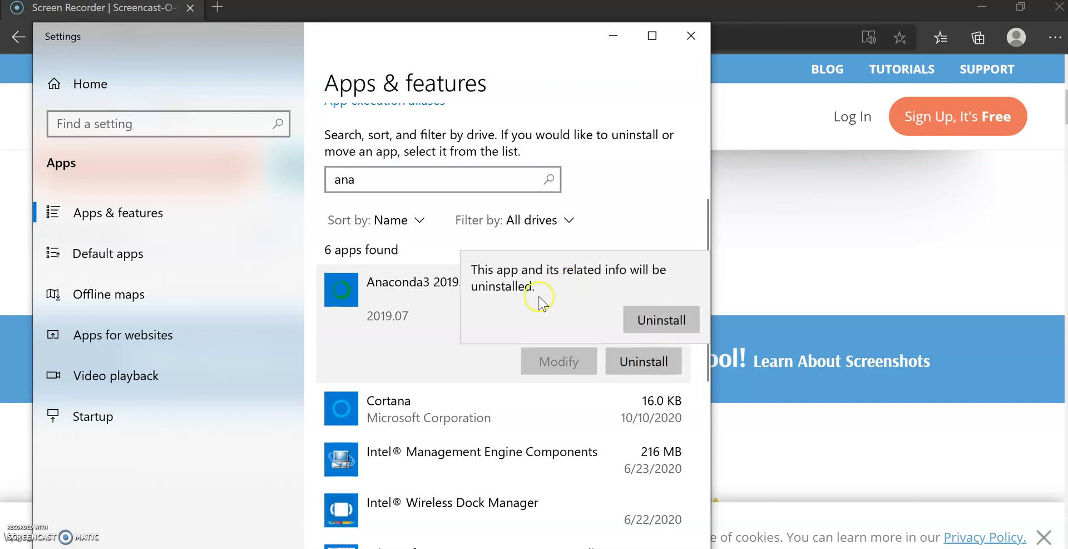
{"action": "left_click", "coordinate": [656, 226]}
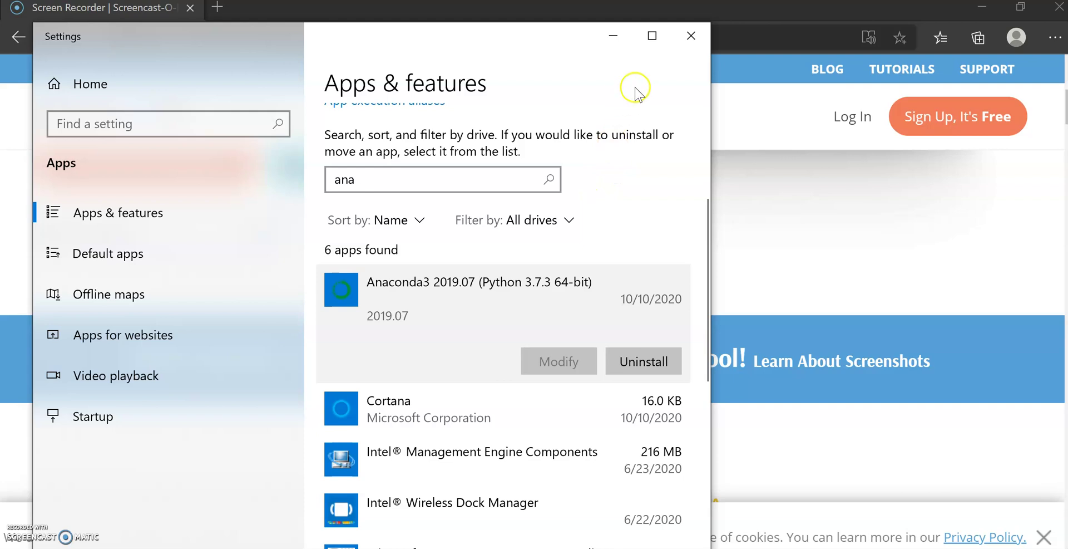
{"action": "left_click", "coordinate": [686, 37]}
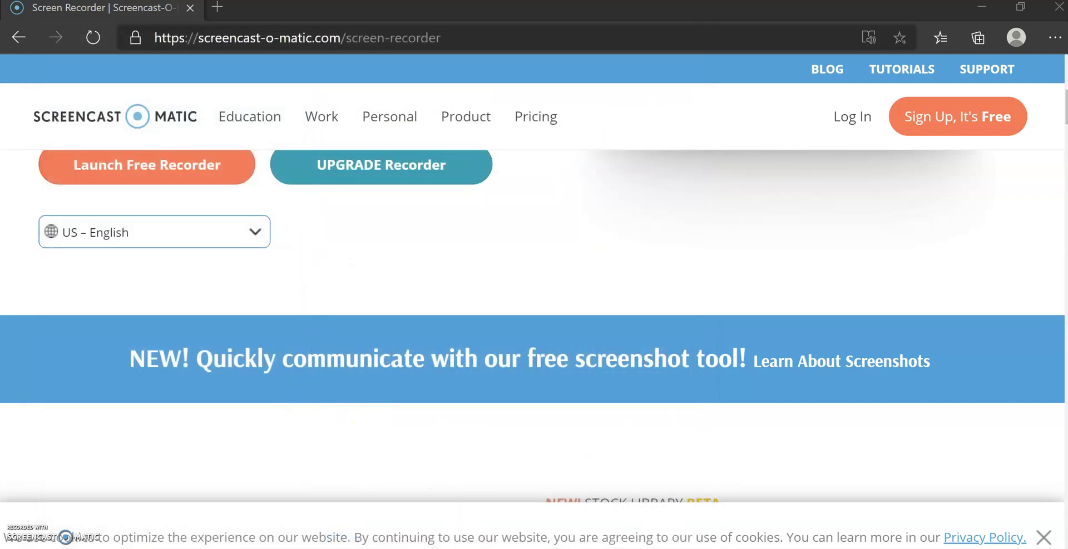
Step: Run the Anaconda3-2019.07-Windows-x86_64 installer from Downloads and advance to the install location with Just Me selected
{"action": "left_click_drag", "start_coordinate": [1067, 237], "coordinate": [716, 95]}
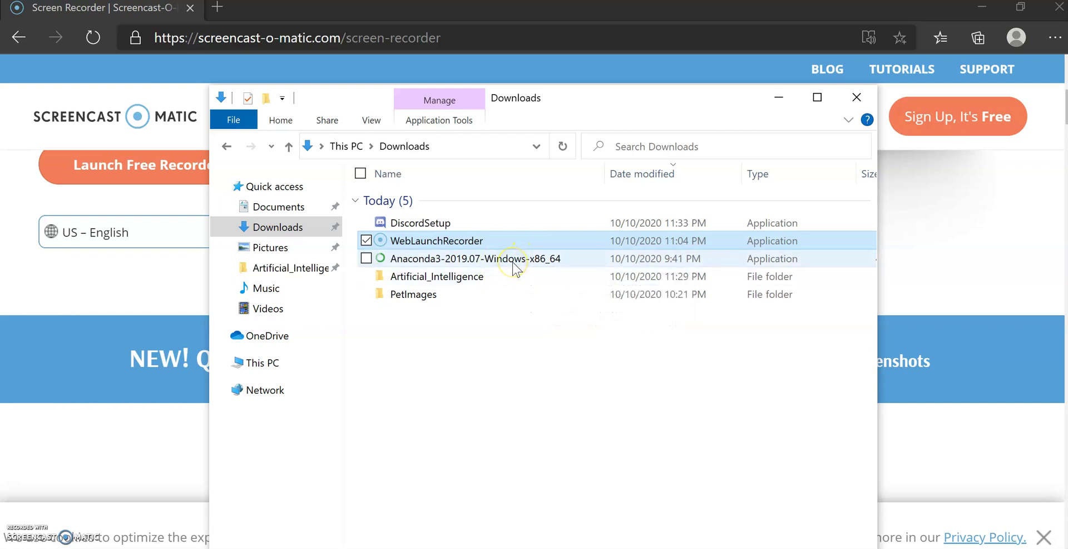
{"action": "left_click", "coordinate": [514, 266]}
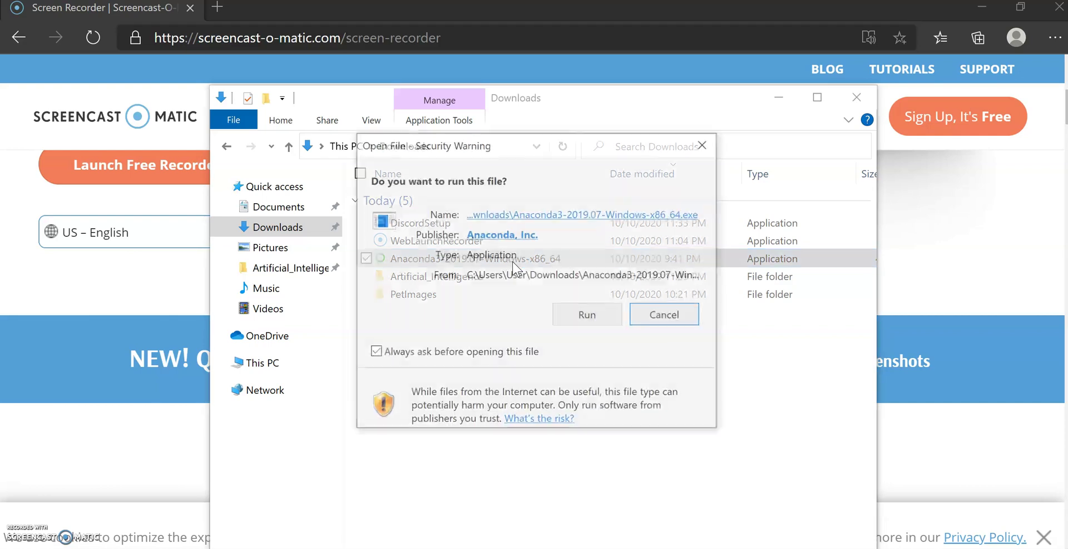
{"action": "left_click", "coordinate": [517, 309]}
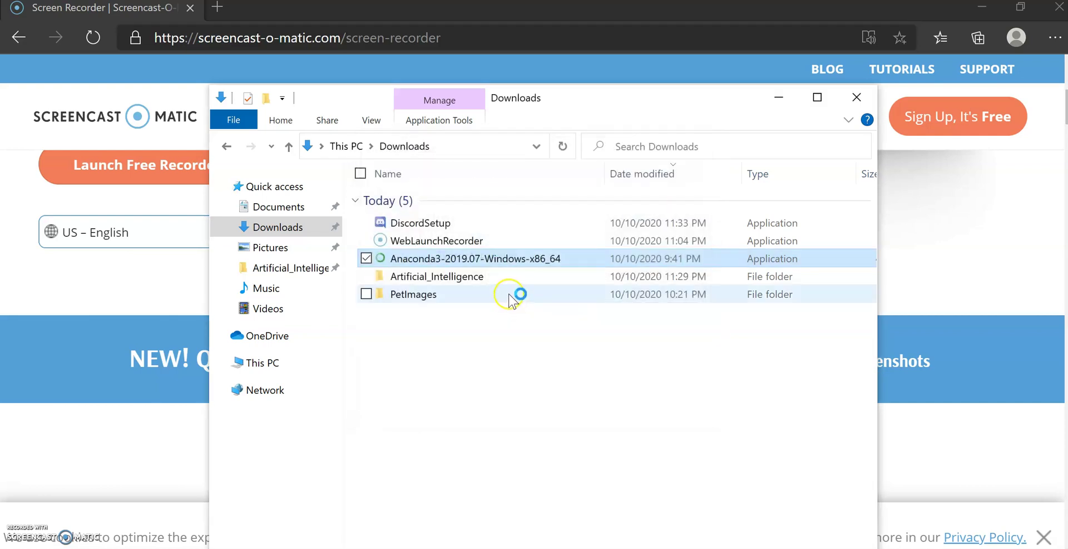
{"action": "left_click", "coordinate": [627, 425]}
{"action": "left_click", "coordinate": [627, 424]}
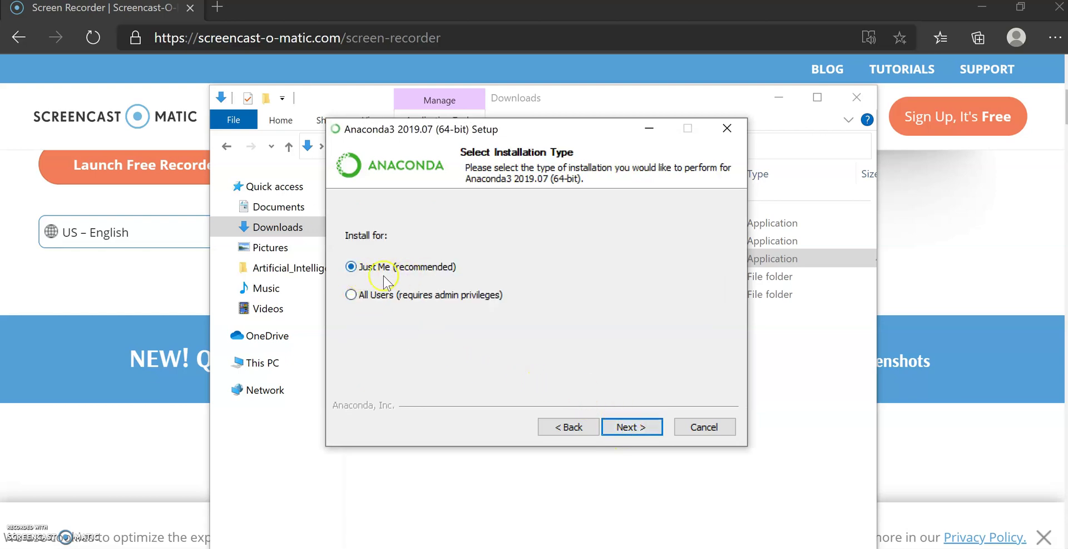
{"action": "left_click", "coordinate": [659, 427]}
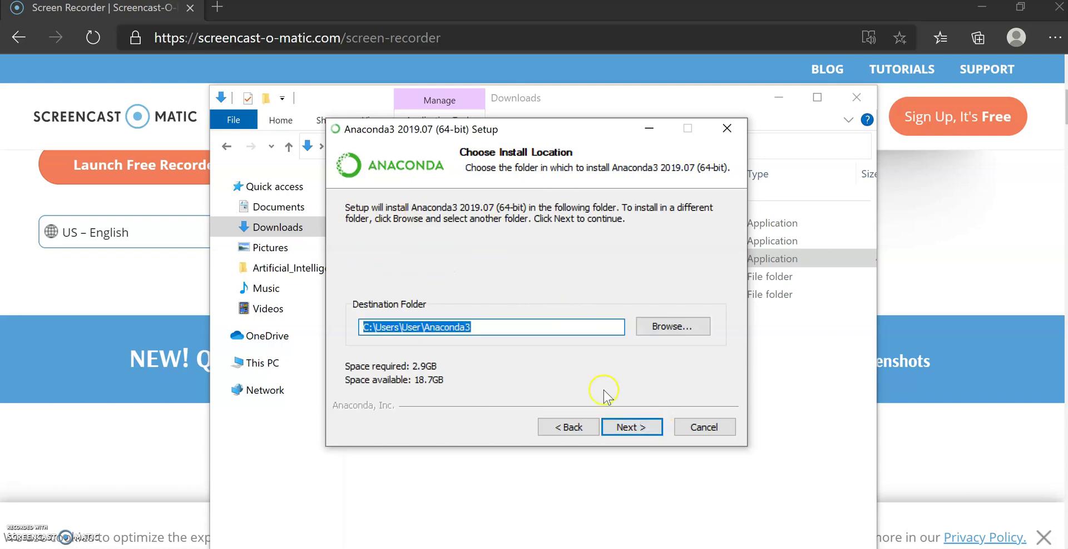
Step: Quit the Anaconda3 setup and close the Downloads folder window
{"action": "left_click", "coordinate": [700, 429]}
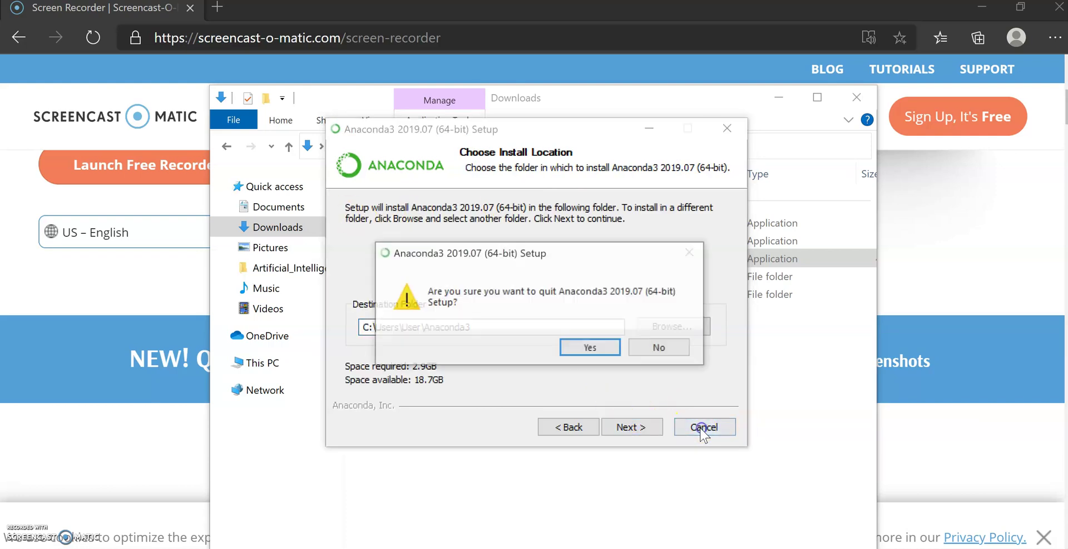
{"action": "left_click", "coordinate": [607, 345]}
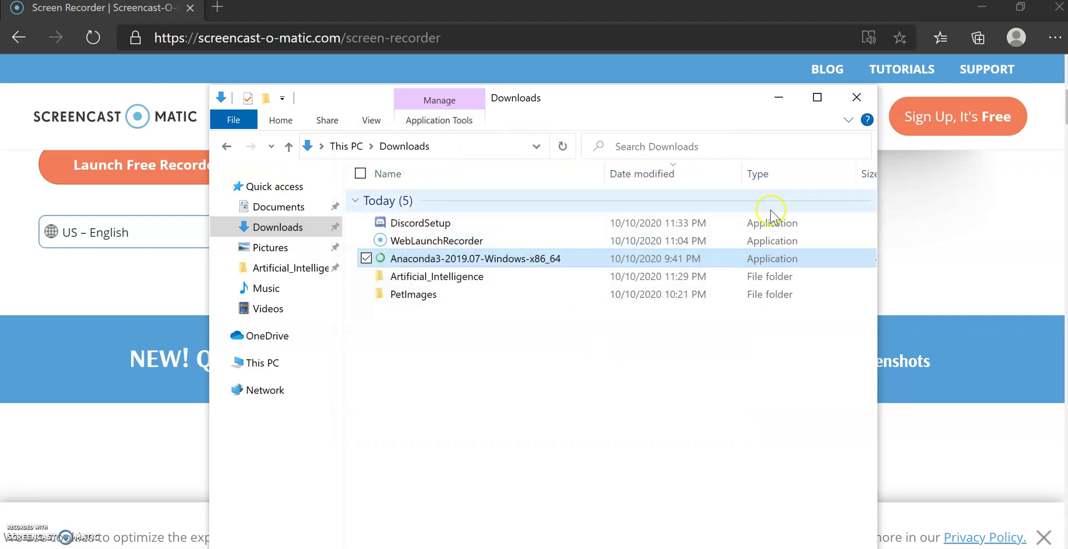
{"action": "left_click", "coordinate": [857, 98]}
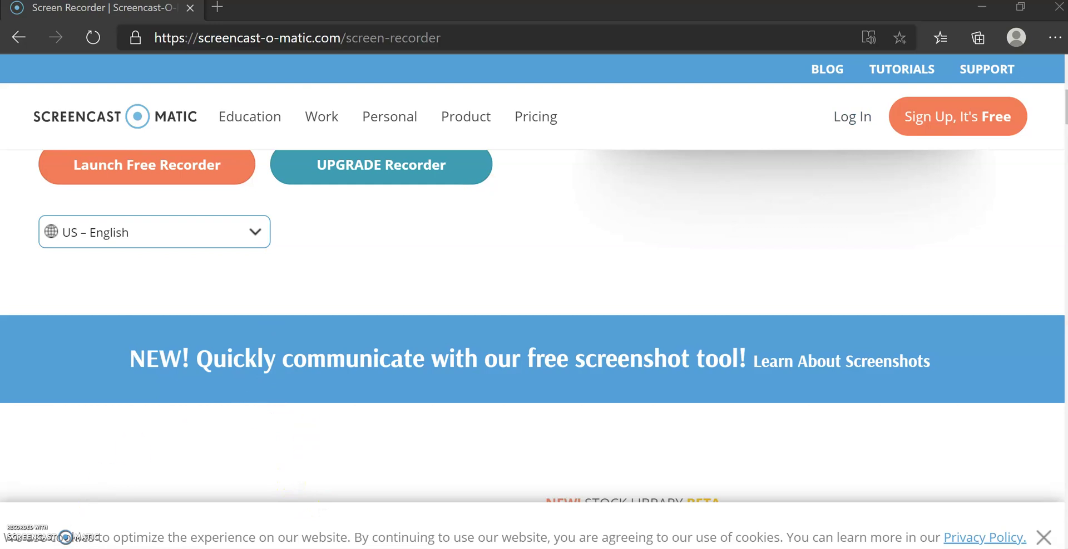
Step: Open the Anaconda Powershell Prompt from the Anaconda3 (64-bit) program group
{"action": "key", "text": "super"}
{"action": "scroll", "coordinate": [88, 305], "scroll_direction": "down", "scroll_amount": 4}
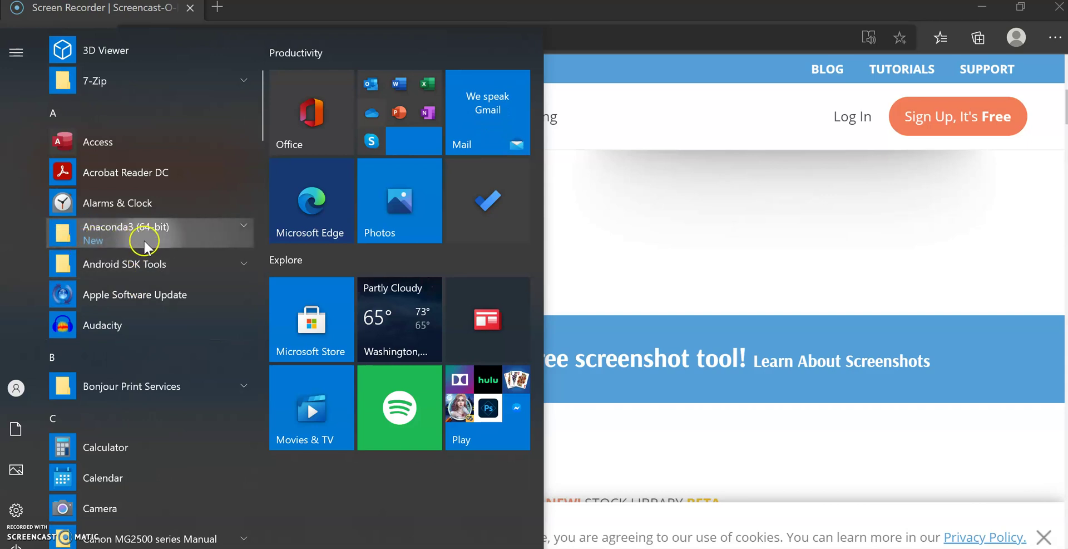
{"action": "left_click", "coordinate": [156, 238]}
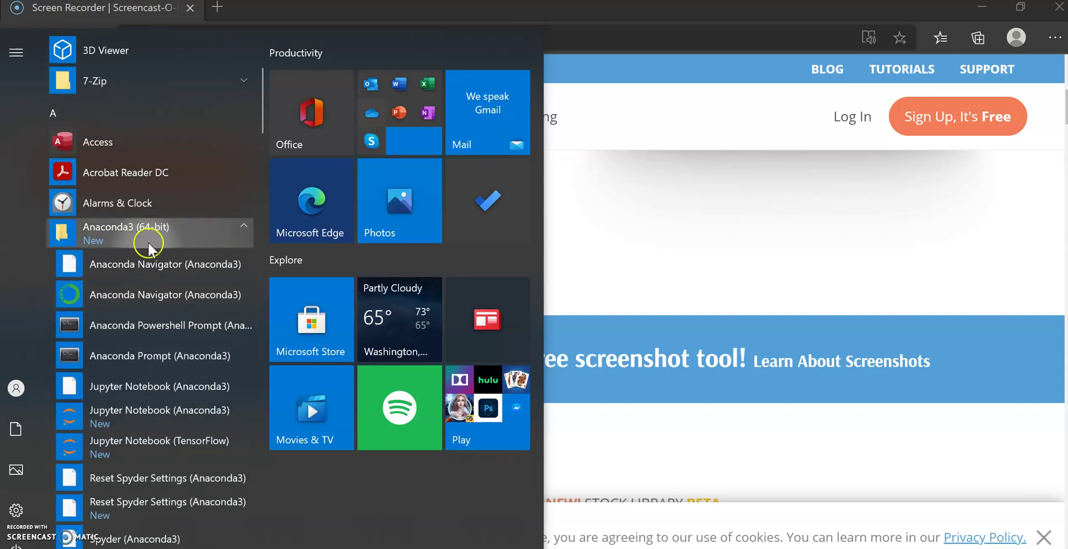
{"action": "left_click", "coordinate": [199, 332]}
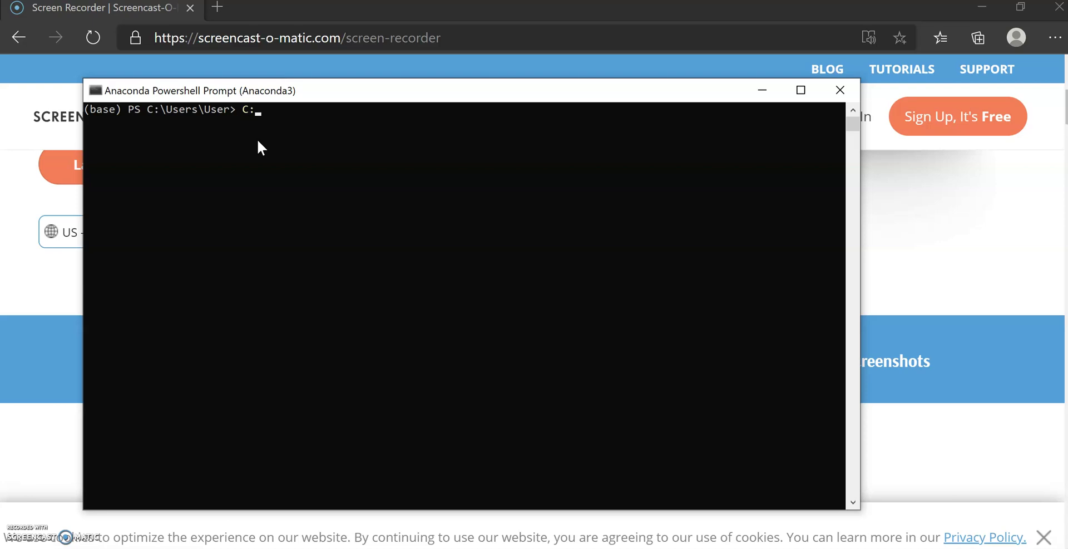
Step: Enter an example C: drive path at the prompt with a space in the user folder name, ending in \Desktop\cars
{"action": "key", "text": "XF86AudioLowerVolume"}
{"action": "key", "text": "XF86AudioLowerVolume"}
{"action": "type", "text": "\\"}
{"action": "type", "text": "ace don\\d"}
{"action": "key", "text": "BackSpace"}
{"action": "type", "text": "Desktop"}
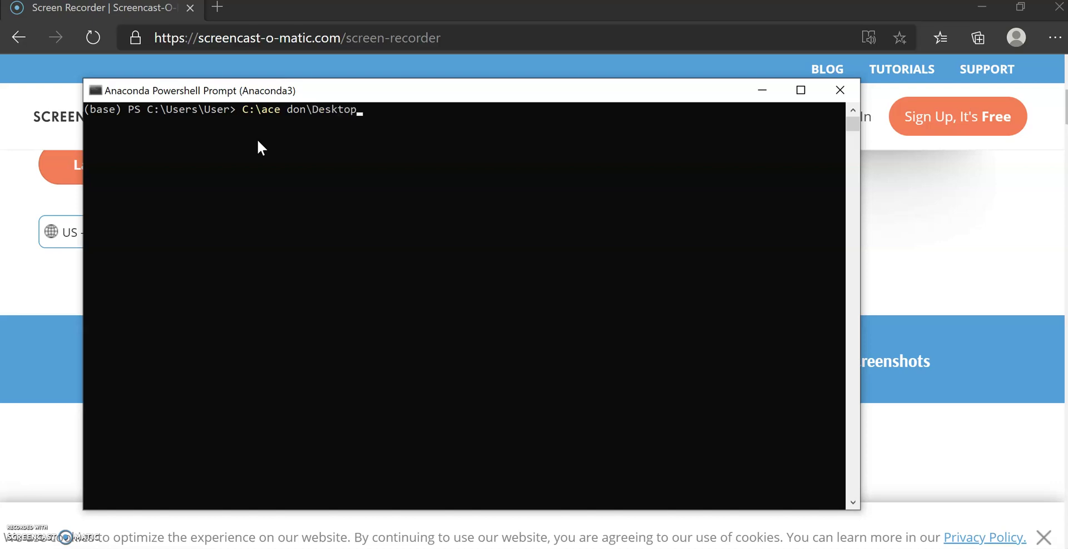
{"action": "type", "text": "\\cars"}
Step: Examine the space in the example path's user folder name and compare it with the prompt's own user path
{"action": "left_click", "coordinate": [277, 111]}
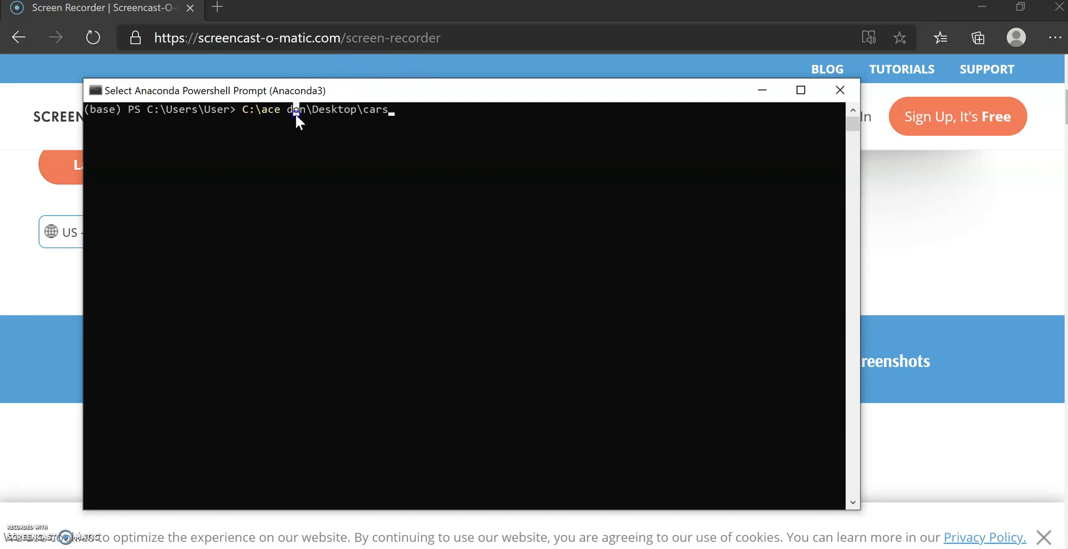
{"action": "left_click", "coordinate": [285, 114]}
{"action": "left_click", "coordinate": [271, 114]}
{"action": "left_click", "coordinate": [181, 112]}
{"action": "left_click_drag", "start_coordinate": [148, 111], "coordinate": [160, 112]}
{"action": "left_click", "coordinate": [207, 122]}
{"action": "left_click_drag", "start_coordinate": [149, 111], "coordinate": [232, 116]}
{"action": "left_click", "coordinate": [229, 121]}
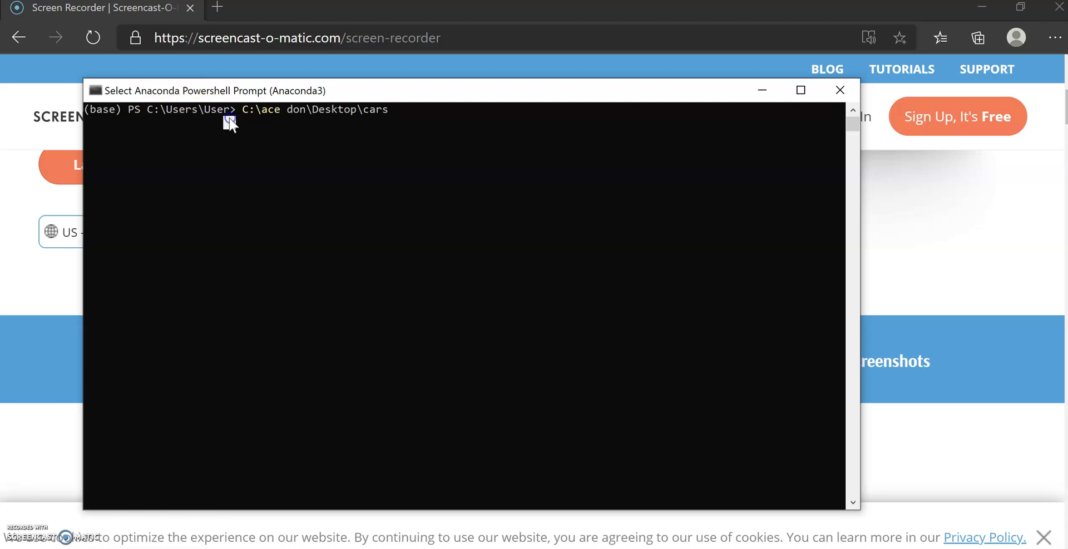
{"action": "left_click", "coordinate": [289, 110]}
{"action": "left_click_drag", "start_coordinate": [292, 112], "coordinate": [301, 119]}
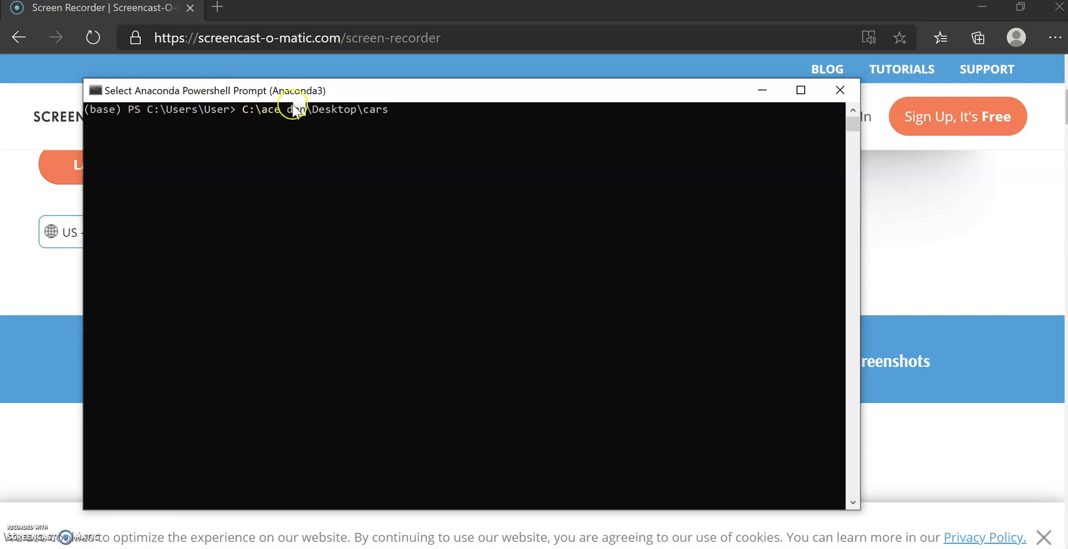
Step: Erase the example path from the prompt and return to the empty command line
{"action": "key", "text": "BackSpace"}
{"action": "key", "text": "BackSpace"}
{"action": "key", "text": "BackSpace"}
{"action": "key", "text": "XF86AudioLowerVolume"}
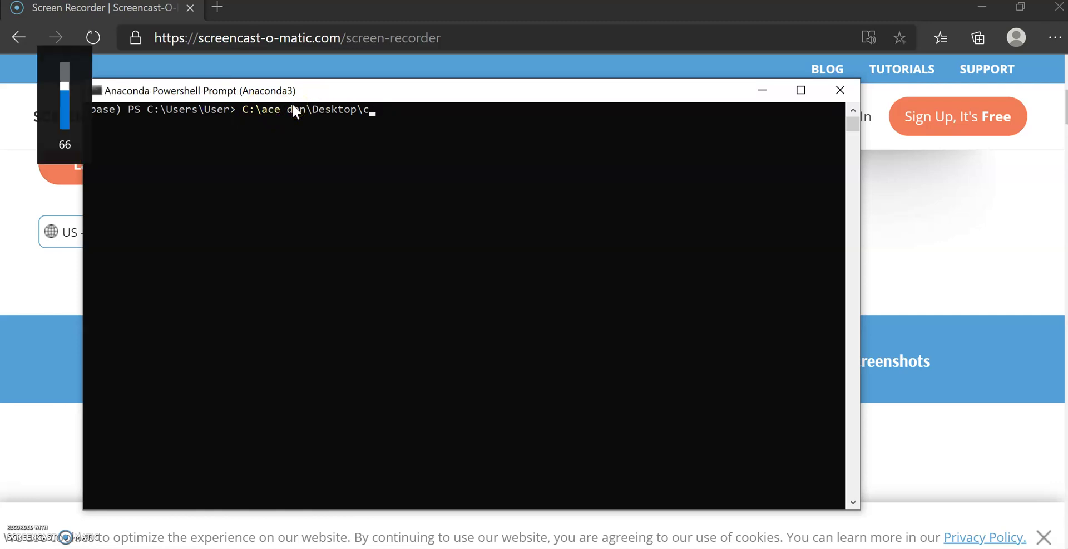
{"action": "key", "text": "BackSpace"}
{"action": "key", "text": "BackSpace"}
{"action": "key", "text": "BackSpace"}
{"action": "key", "text": "BackSpace"}
{"action": "key", "text": "BackSpace"}
{"action": "key", "text": "BackSpace"}
{"action": "key", "text": "BackSpace"}
{"action": "key", "text": "BackSpace"}
{"action": "key", "text": "BackSpace"}
{"action": "key", "text": "BackSpace"}
{"action": "key", "text": "BackSpace"}
{"action": "key", "text": "BackSpace"}
{"action": "key", "text": "BackSpace"}
{"action": "key", "text": "BackSpace"}
{"action": "key", "text": "BackSpace"}
{"action": "key", "text": "BackSpace"}
{"action": "key", "text": "BackSpace"}
{"action": "key", "text": "BackSpace"}
{"action": "key", "text": "BackSpace"}
{"action": "key", "text": "BackSpace"}
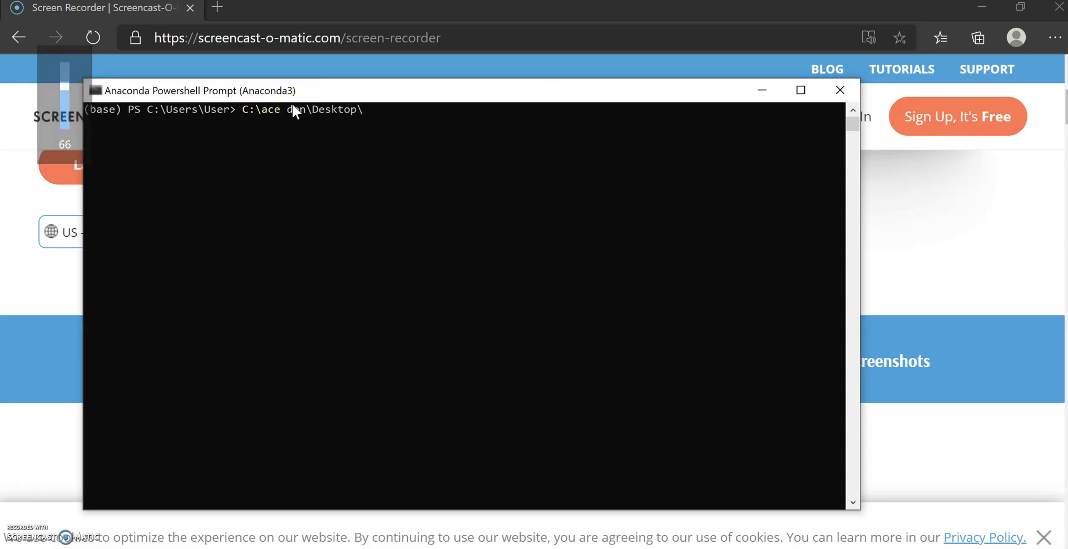
{"action": "left_click", "coordinate": [28, 547]}
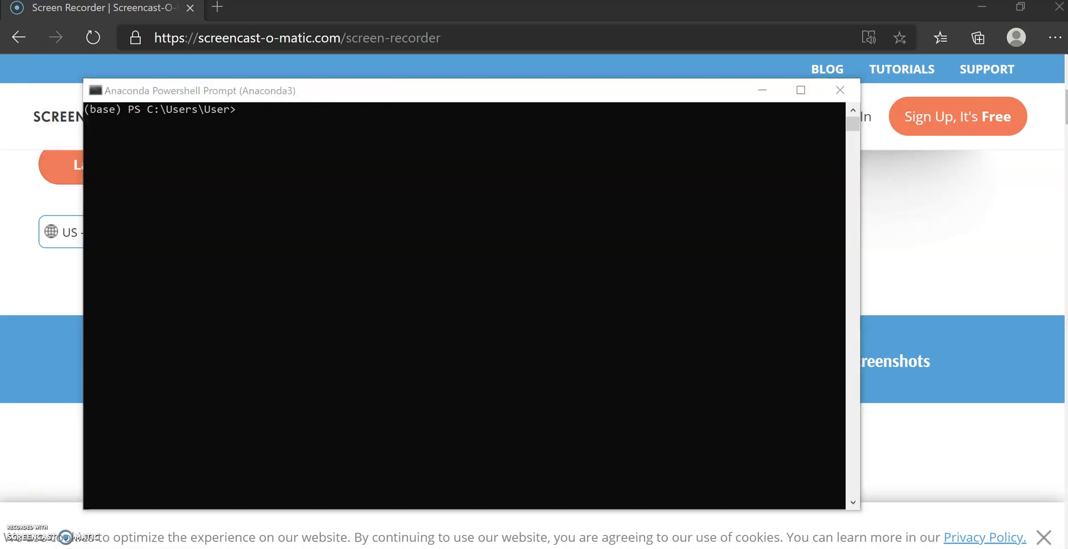
{"action": "left_click", "coordinate": [336, 143]}
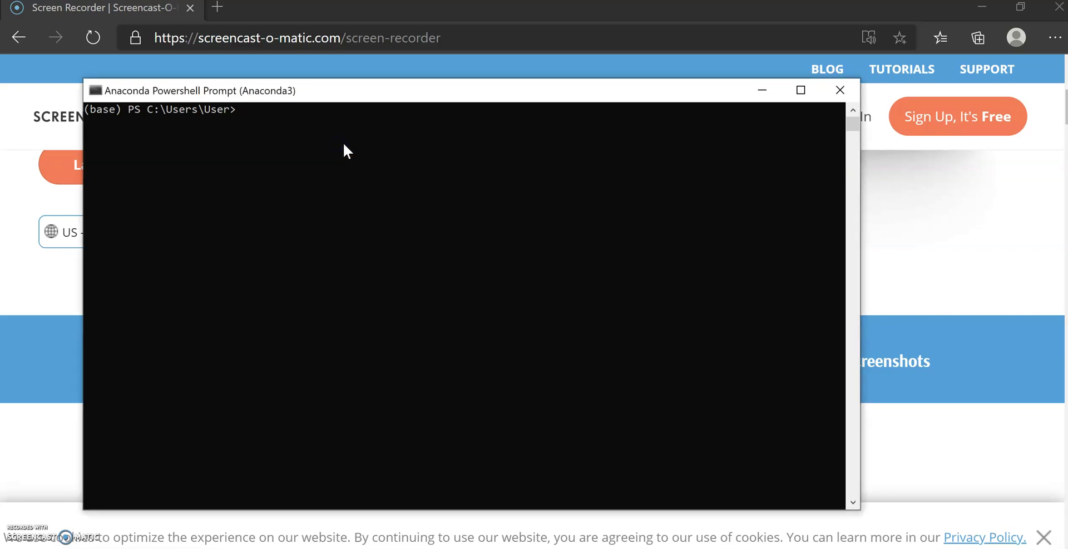
Step: Enter the command "conda create -n TensorFlow tensorflow" at the prompt without running it
{"action": "type", "text": "conda creat"}
{"action": "type", "text": "sorFlow"}
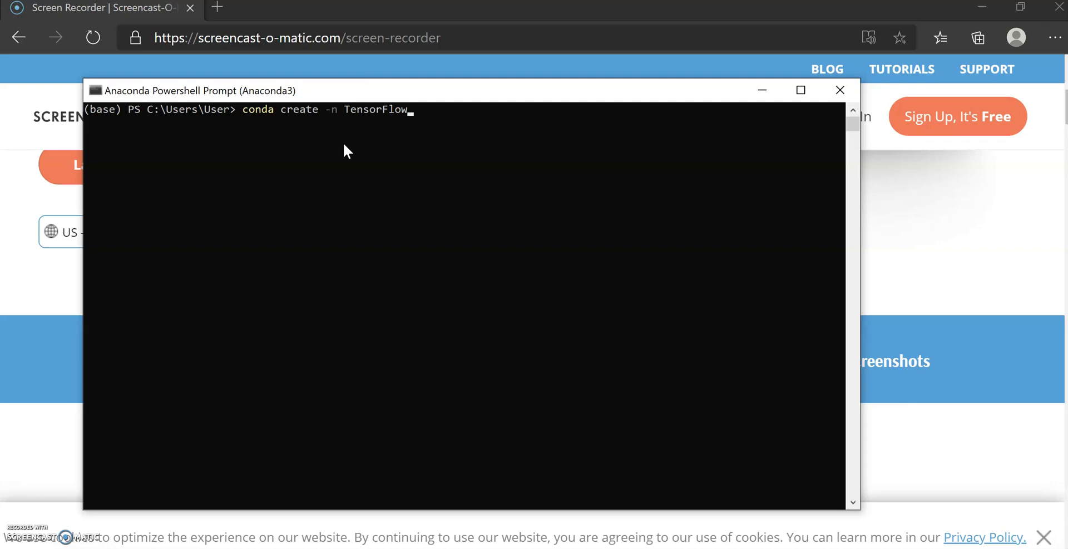
{"action": "type", "text": "tensorflow"}
Step: Change the environment name in the command to TensorFlow2, run it, and accept the package installation
{"action": "key", "text": "Left"}
{"action": "key", "text": "Left"}
{"action": "key", "text": "Left"}
{"action": "key", "text": "Left"}
{"action": "key", "text": "Left"}
{"action": "key", "text": "Left"}
{"action": "key", "text": "Left"}
{"action": "key", "text": "Left"}
{"action": "key", "text": "Left"}
{"action": "key", "text": "Left"}
{"action": "key", "text": "Left"}
{"action": "key", "text": "Left"}
{"action": "key", "text": "Left"}
{"action": "key", "text": "Left"}
{"action": "key", "text": "Right"}
{"action": "key", "text": "Right"}
{"action": "key", "text": "Right"}
{"action": "type", "text": "2"}
{"action": "key", "text": "Right"}
{"action": "key", "text": "Right"}
{"action": "key", "text": "Right"}
{"action": "key", "text": "Right"}
{"action": "key", "text": "Right"}
{"action": "key", "text": "Right"}
{"action": "key", "text": "Right"}
{"action": "key", "text": "Right"}
{"action": "key", "text": "Right"}
{"action": "key", "text": "Right"}
{"action": "key", "text": "Right"}
{"action": "key", "text": "Return"}
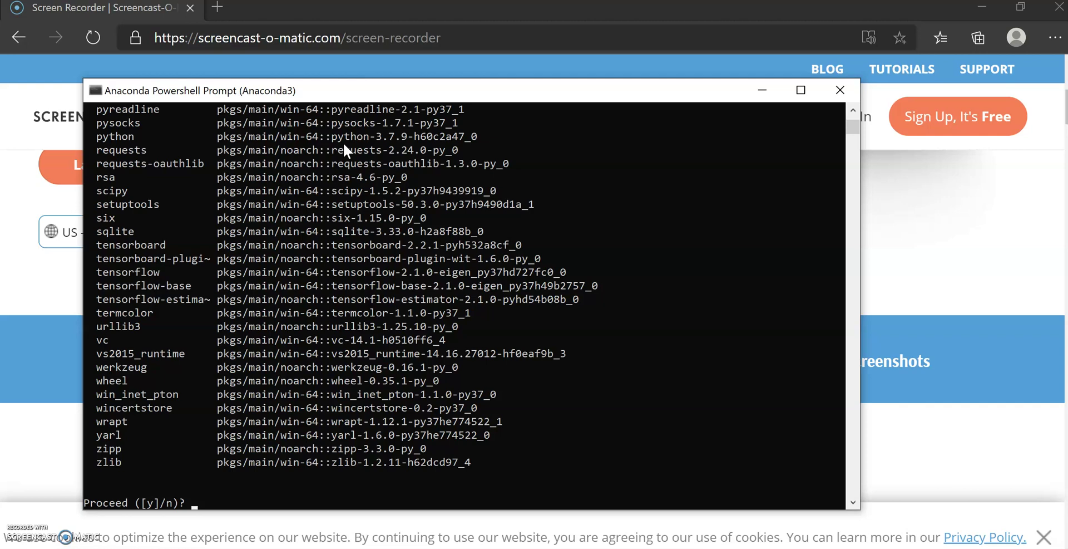
{"action": "key", "text": "Return"}
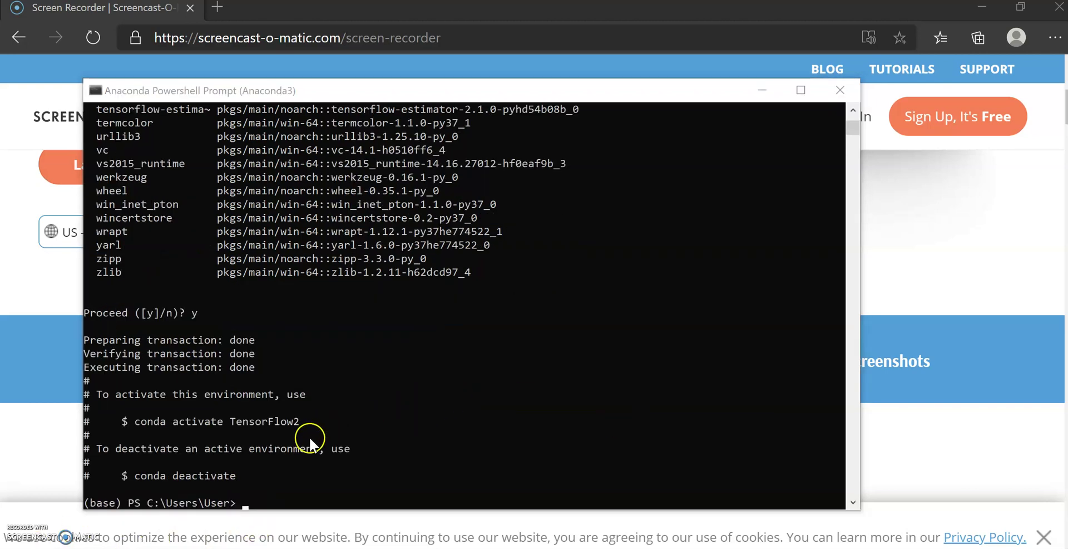
Step: Copy the suggested command "conda activate TensorFlow2" from the output, paste it at the prompt, and run it
{"action": "left_click", "coordinate": [111, 402]}
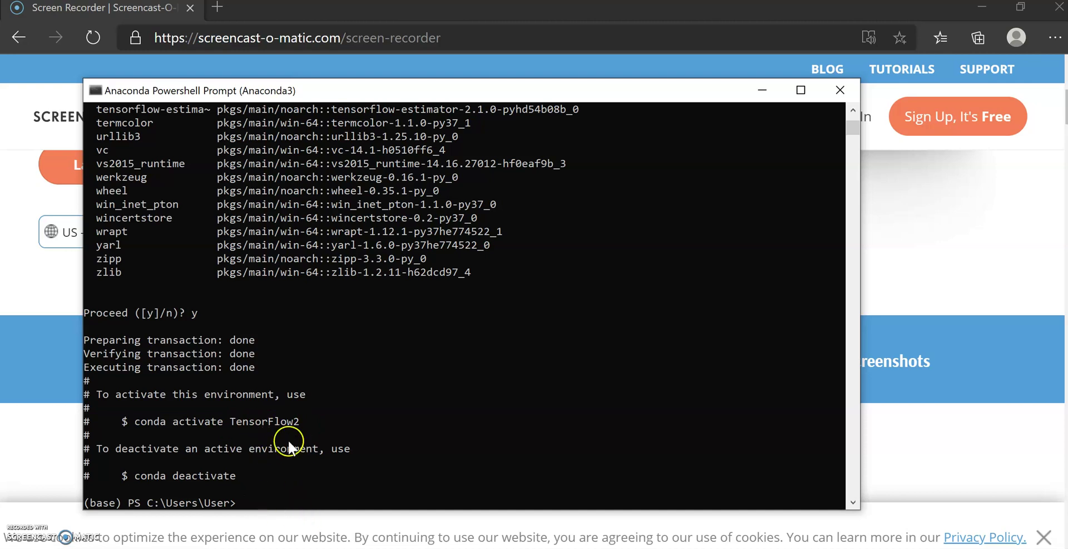
{"action": "left_click", "coordinate": [296, 421]}
{"action": "left_click_drag", "start_coordinate": [293, 421], "coordinate": [143, 425]}
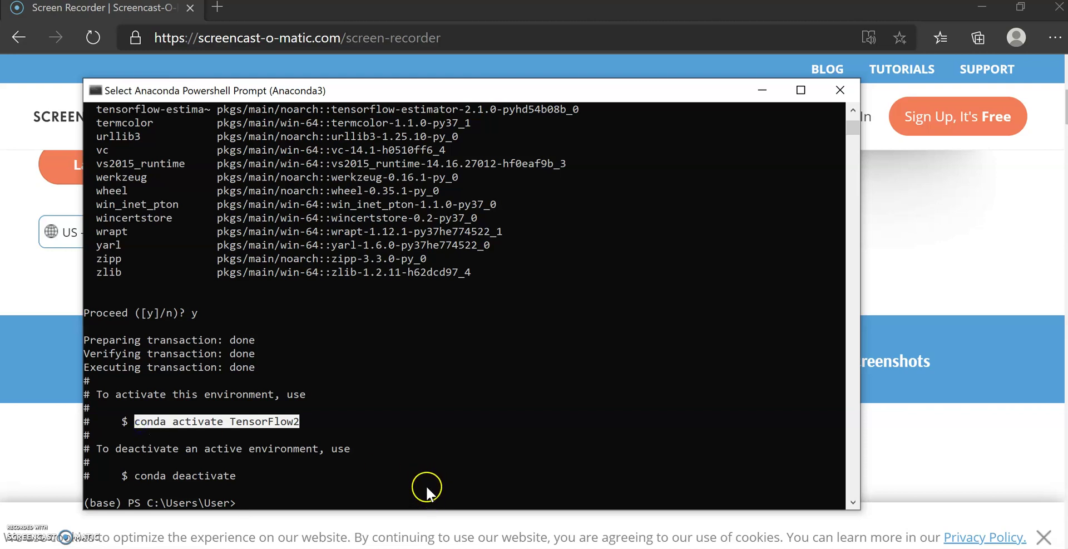
{"action": "key", "text": "ctrl+c"}
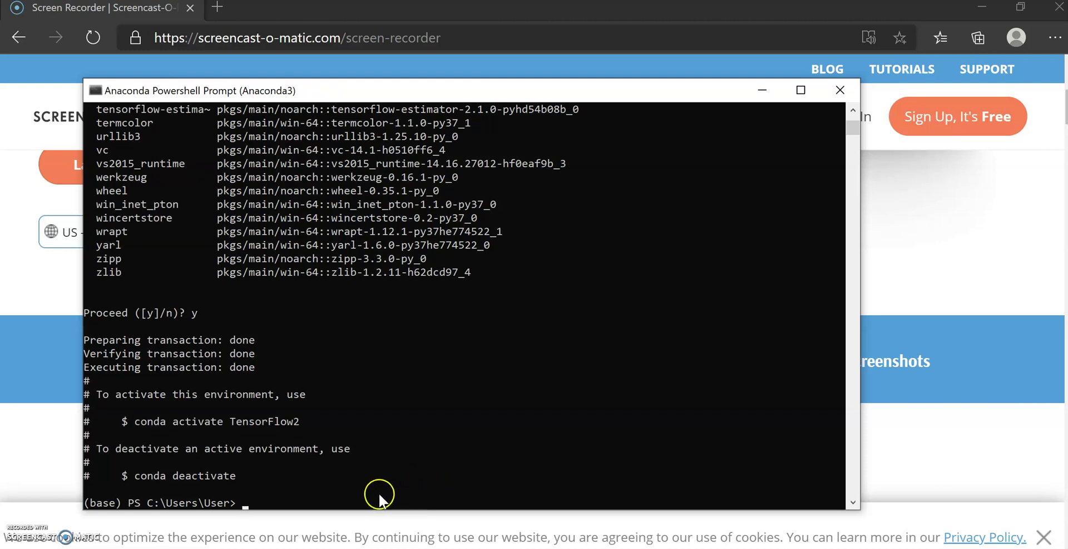
{"action": "right_click", "coordinate": [329, 499]}
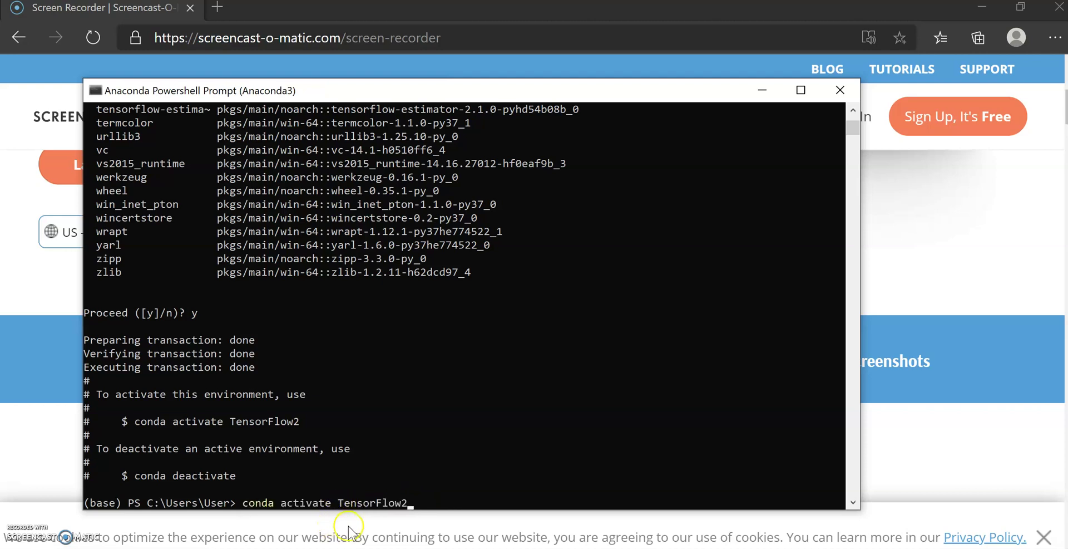
{"action": "key", "text": "Return"}
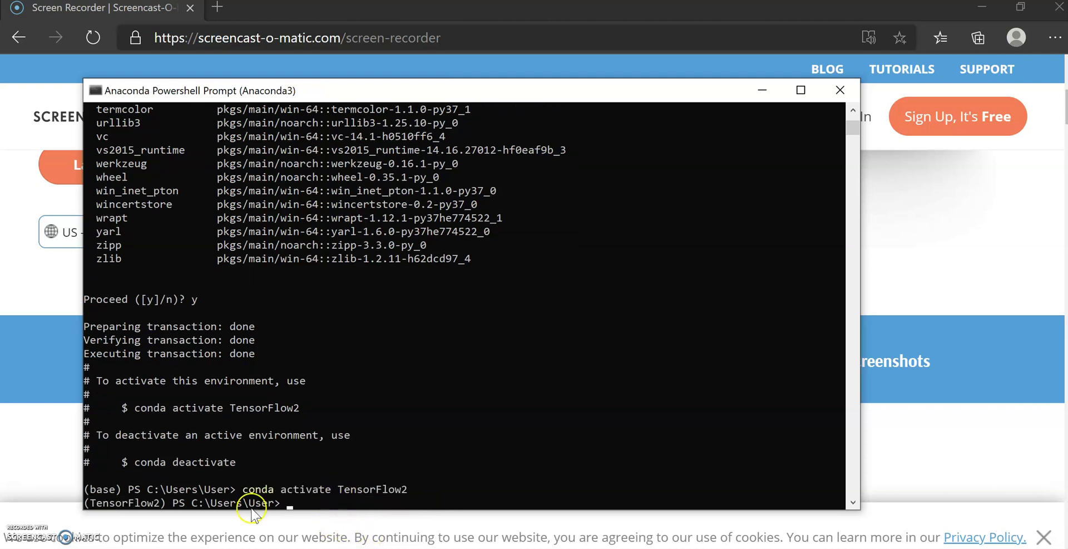
Step: Check the active environment name at the start of the new prompt line
{"action": "left_click_drag", "start_coordinate": [165, 503], "coordinate": [91, 502]}
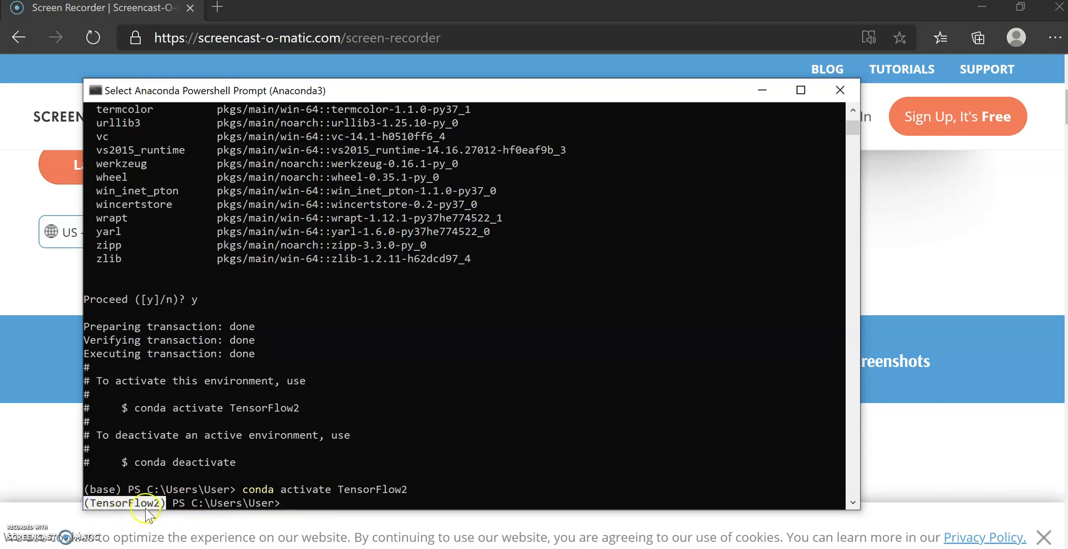
{"action": "left_click", "coordinate": [245, 492]}
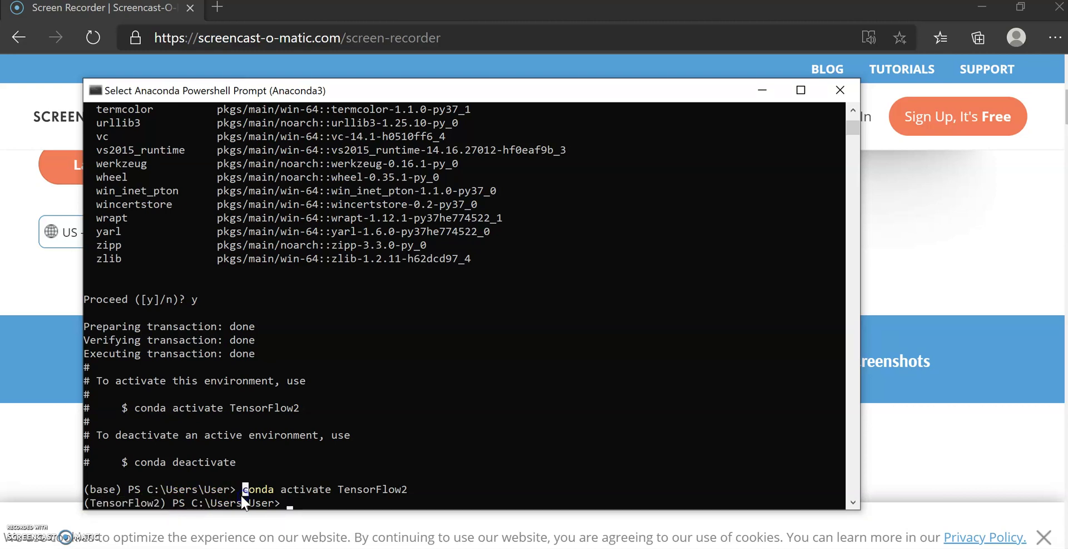
{"action": "left_click", "coordinate": [311, 503]}
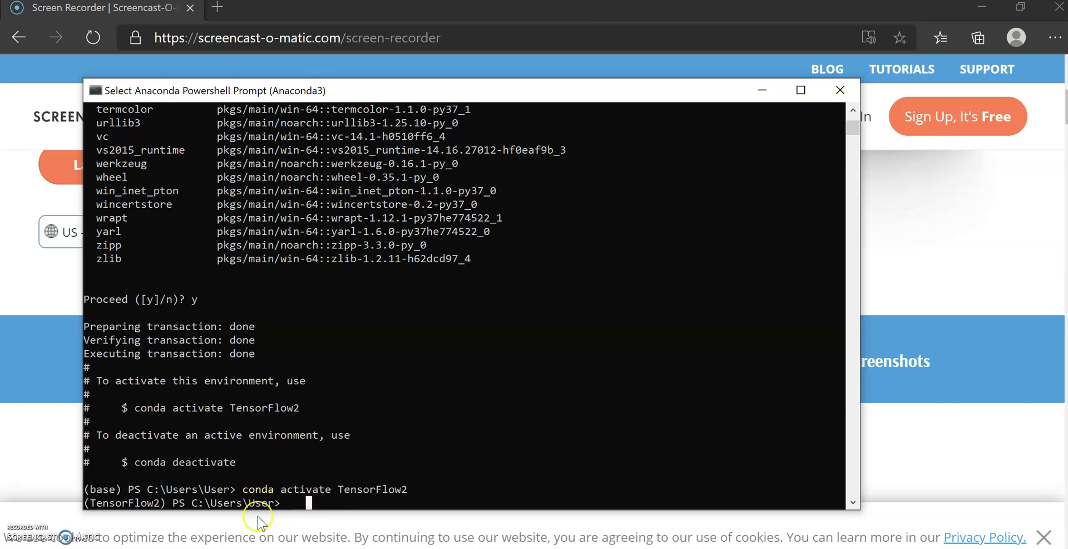
Step: Close the Anaconda Powershell Prompt and try to launch Anaconda Navigator from the Anaconda3 (64-bit) program group
{"action": "left_click", "coordinate": [840, 91]}
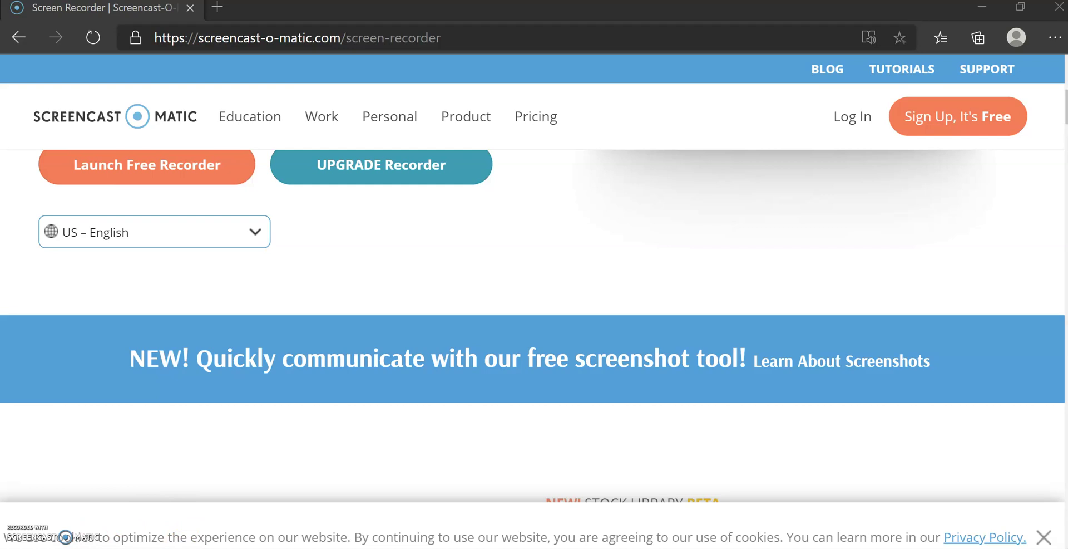
{"action": "key", "text": "super"}
{"action": "scroll", "coordinate": [117, 368], "scroll_direction": "down", "scroll_amount": 3}
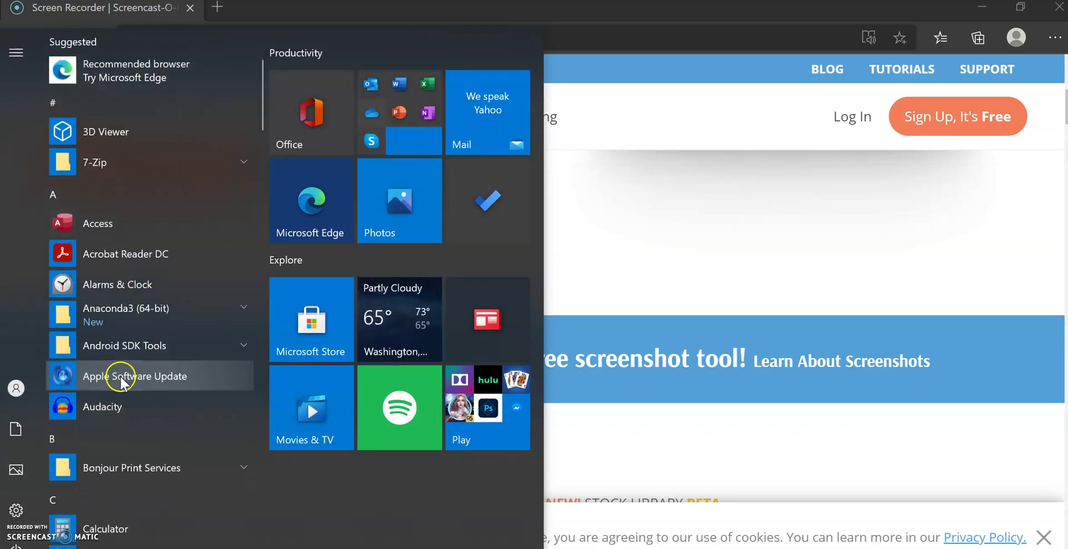
{"action": "left_click", "coordinate": [172, 311]}
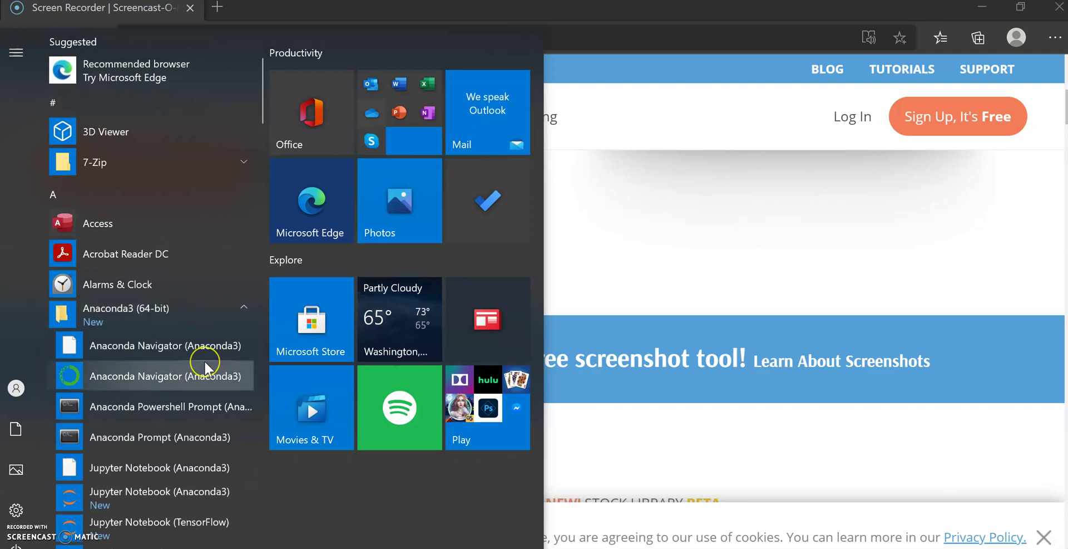
{"action": "scroll", "coordinate": [205, 367], "scroll_direction": "down", "scroll_amount": 2}
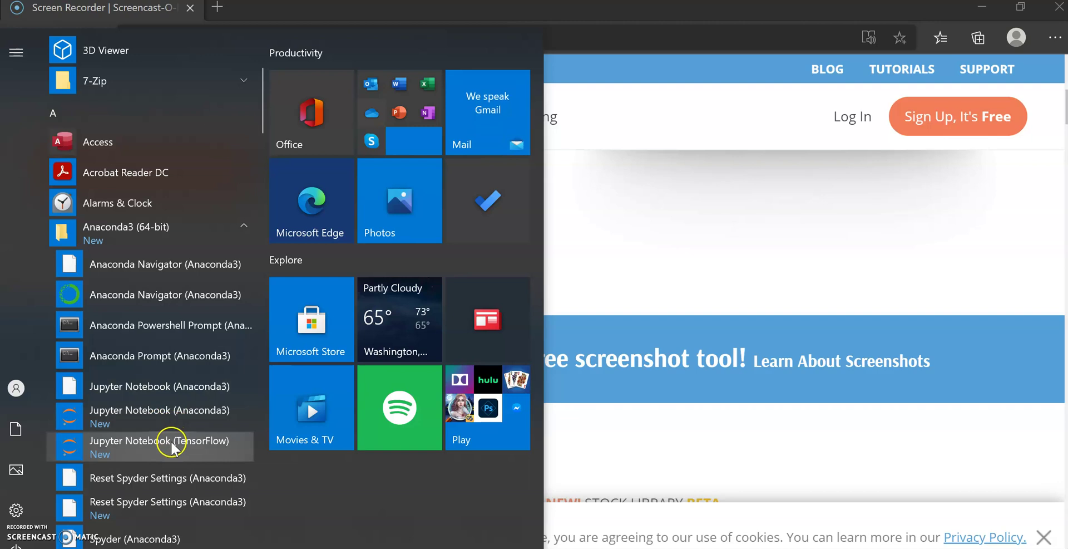
{"action": "scroll", "coordinate": [168, 464], "scroll_direction": "down", "scroll_amount": 3}
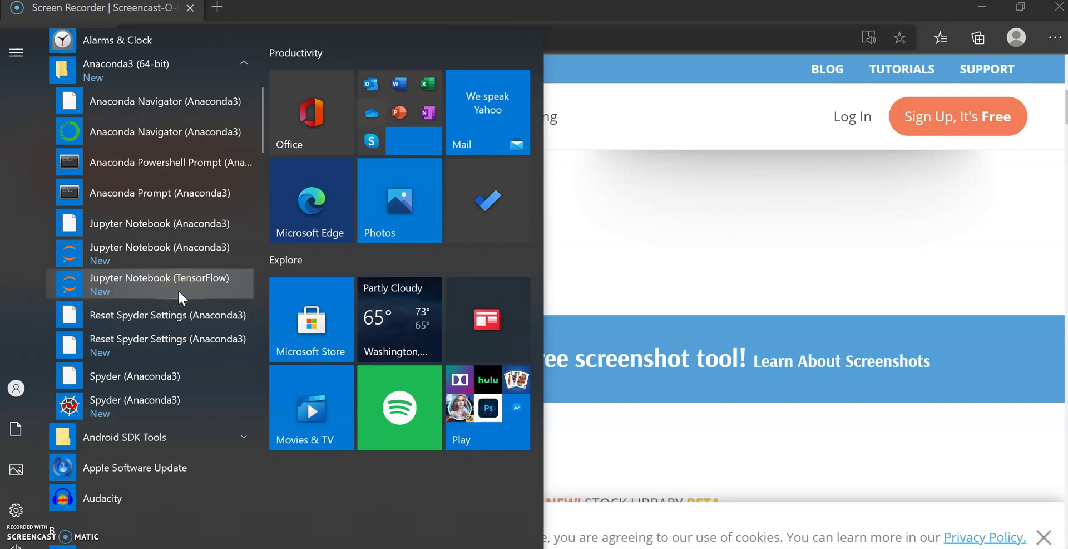
{"action": "scroll", "coordinate": [177, 248], "scroll_direction": "up", "scroll_amount": 2}
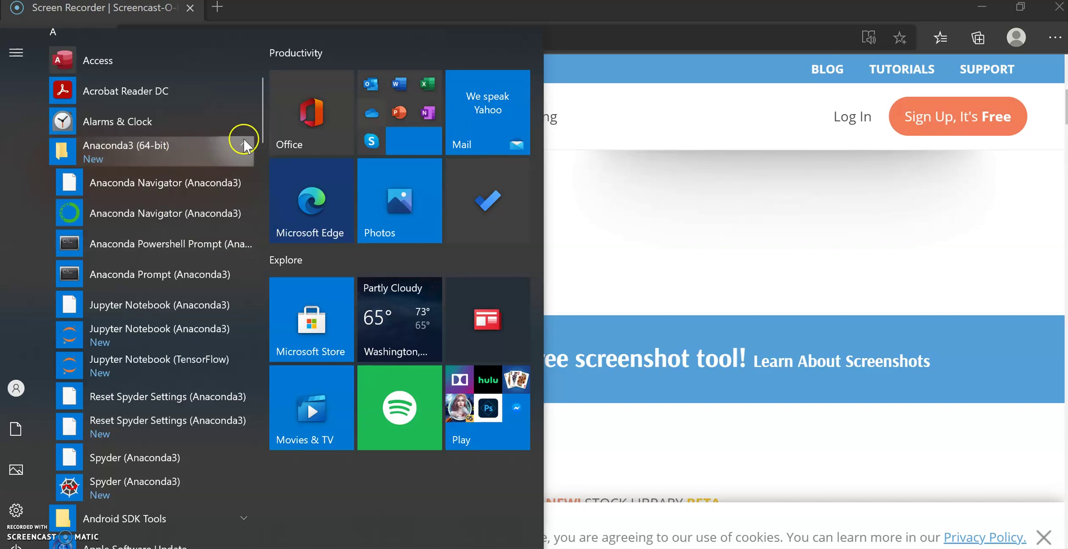
{"action": "left_click", "coordinate": [185, 217]}
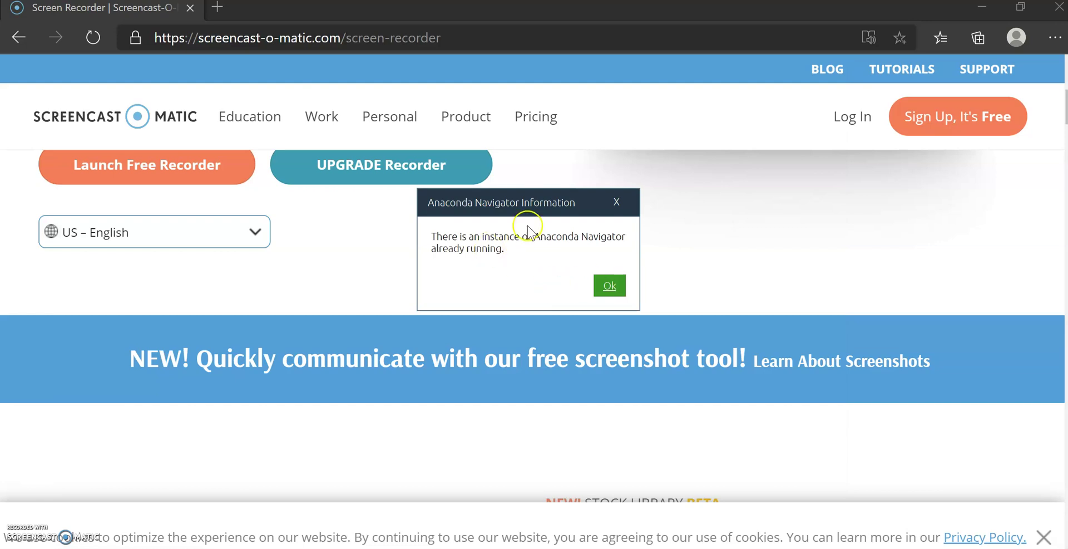
{"action": "left_click", "coordinate": [610, 285]}
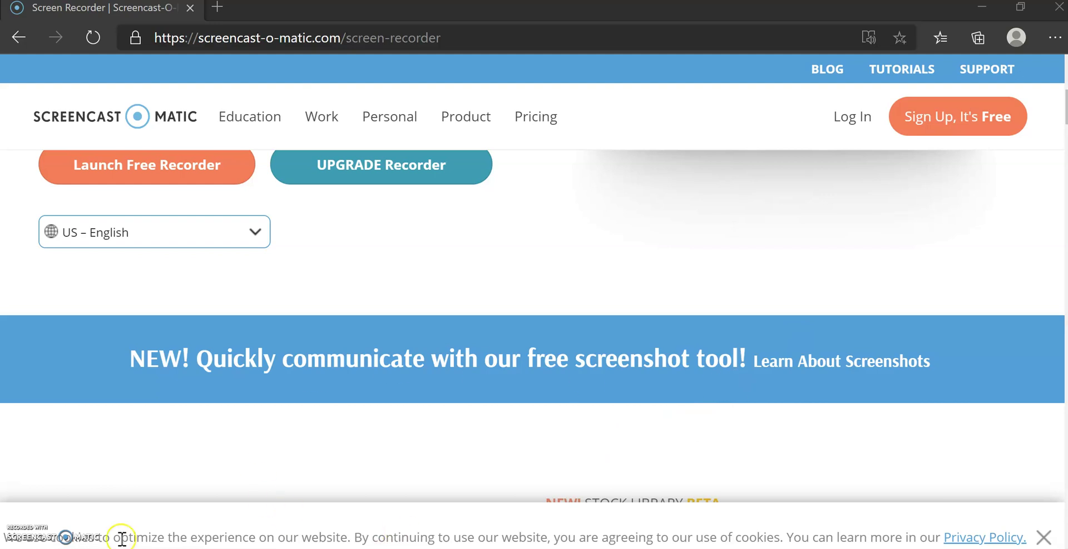
Step: Launch Anaconda Navigator again from the Anaconda3 (64-bit) program group and let it finish loading
{"action": "key", "text": "super"}
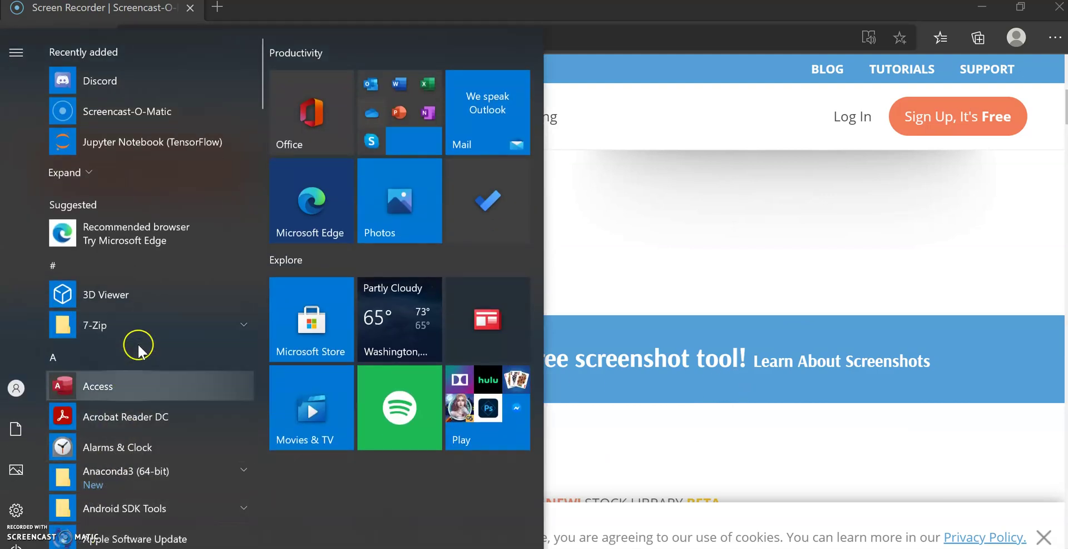
{"action": "scroll", "coordinate": [135, 376], "scroll_direction": "down", "scroll_amount": 3}
{"action": "left_click", "coordinate": [167, 315]}
{"action": "scroll", "coordinate": [227, 382], "scroll_direction": "down", "scroll_amount": 3}
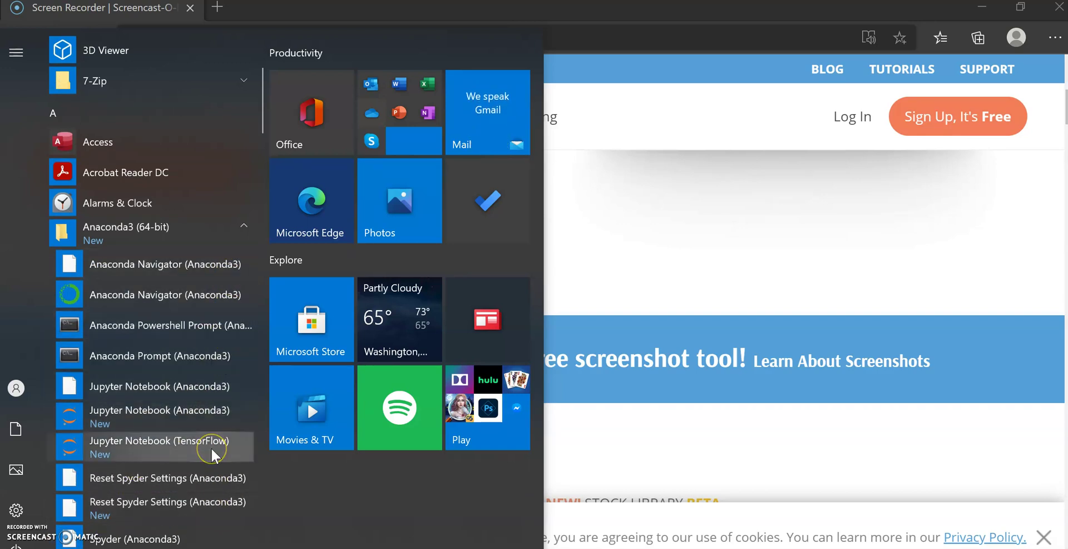
{"action": "scroll", "coordinate": [214, 456], "scroll_direction": "down", "scroll_amount": 4}
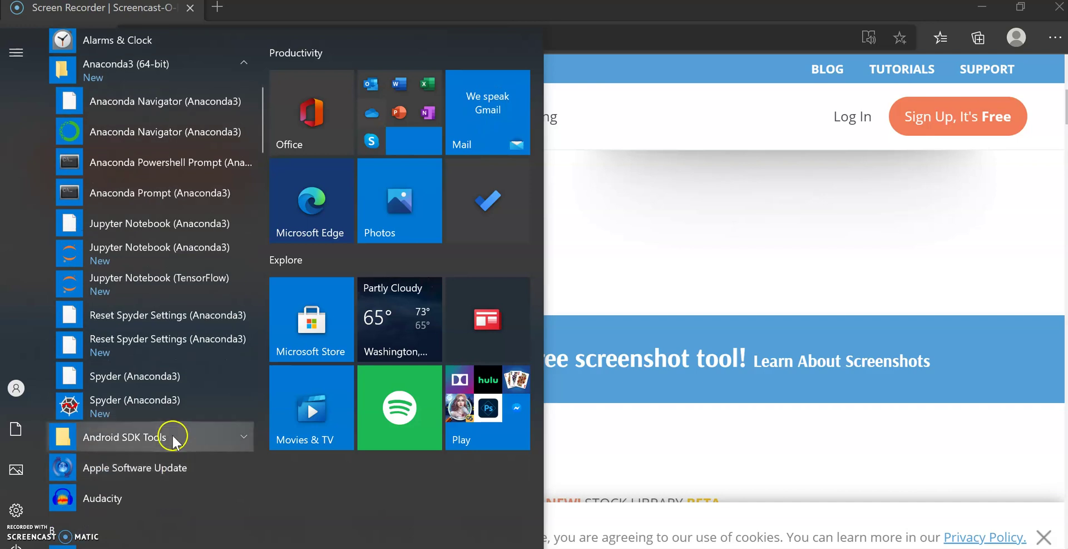
{"action": "scroll", "coordinate": [150, 234], "scroll_direction": "up", "scroll_amount": 4}
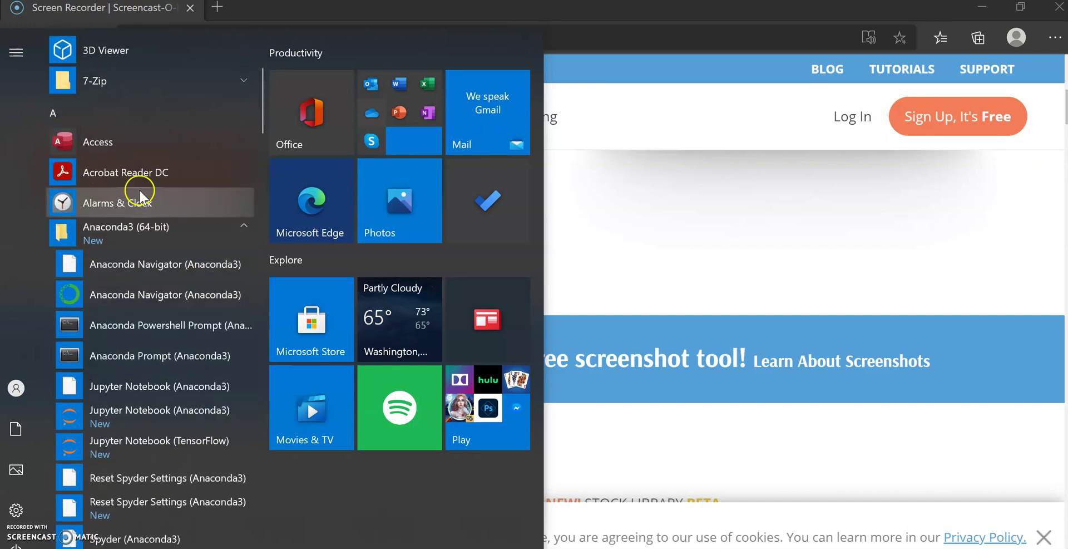
{"action": "left_click", "coordinate": [168, 291]}
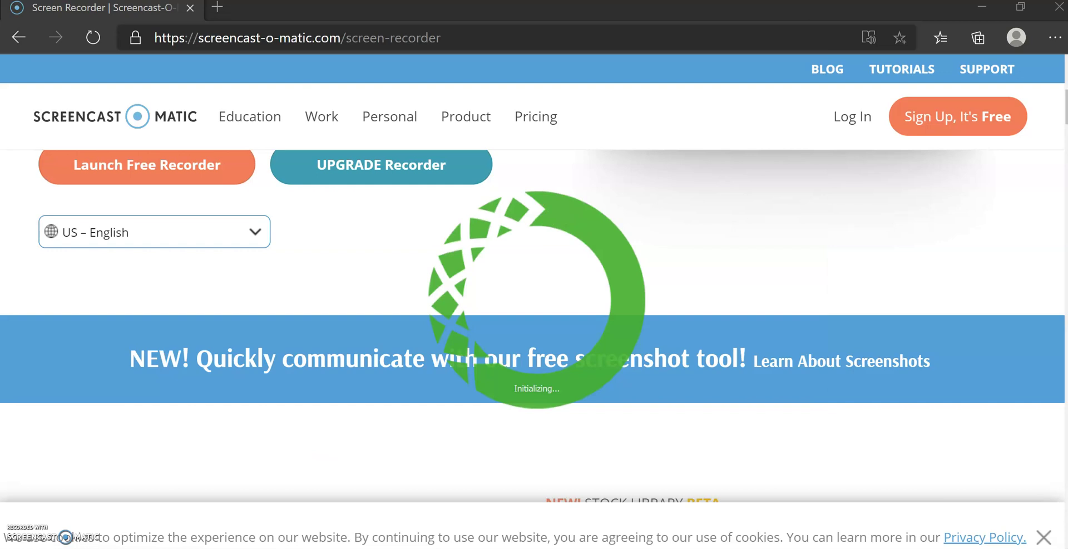
{"action": "mouse_move", "coordinate": [431, 548]}
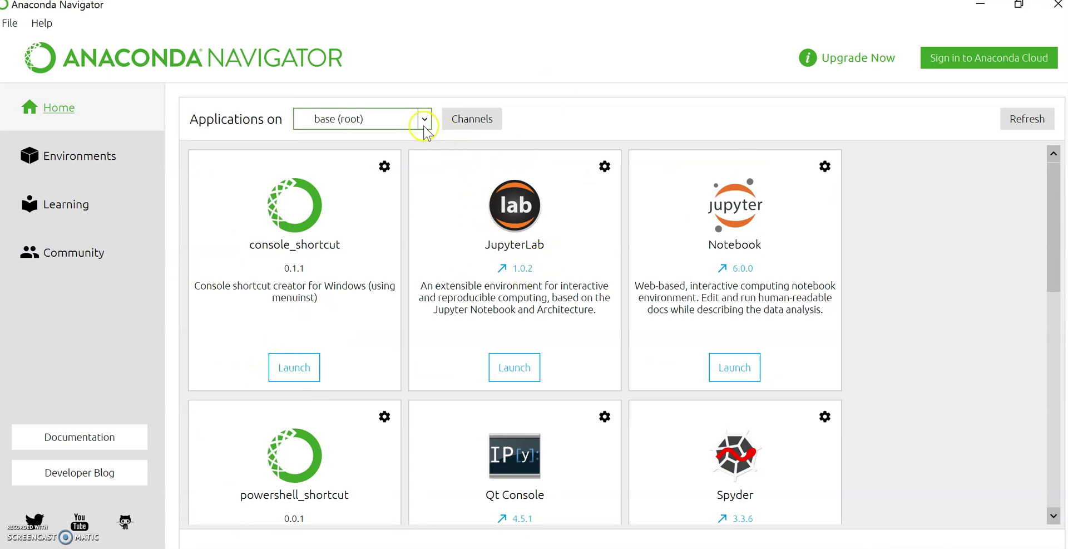
Step: Switch the applications list to the TensorFlow2 environment and install Jupyter Notebook in it
{"action": "left_click", "coordinate": [425, 123]}
{"action": "left_click", "coordinate": [349, 200]}
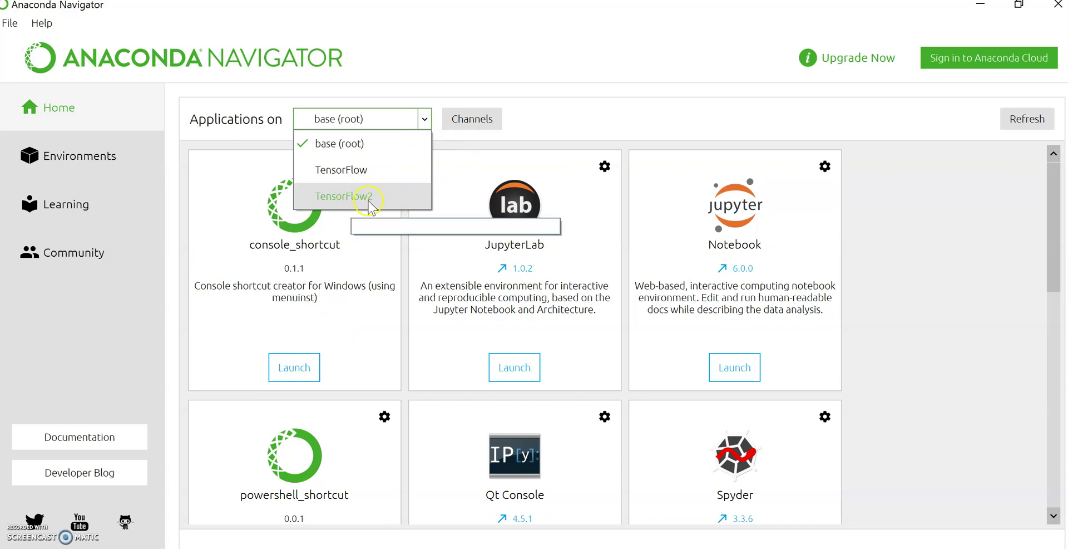
{"action": "left_click", "coordinate": [359, 198]}
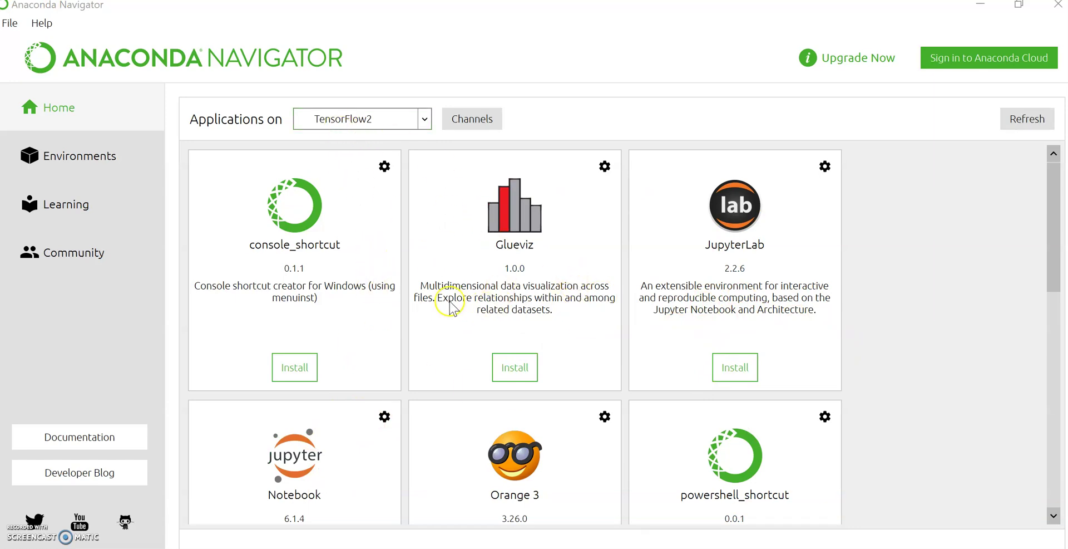
{"action": "scroll", "coordinate": [476, 333], "scroll_direction": "down", "scroll_amount": 10}
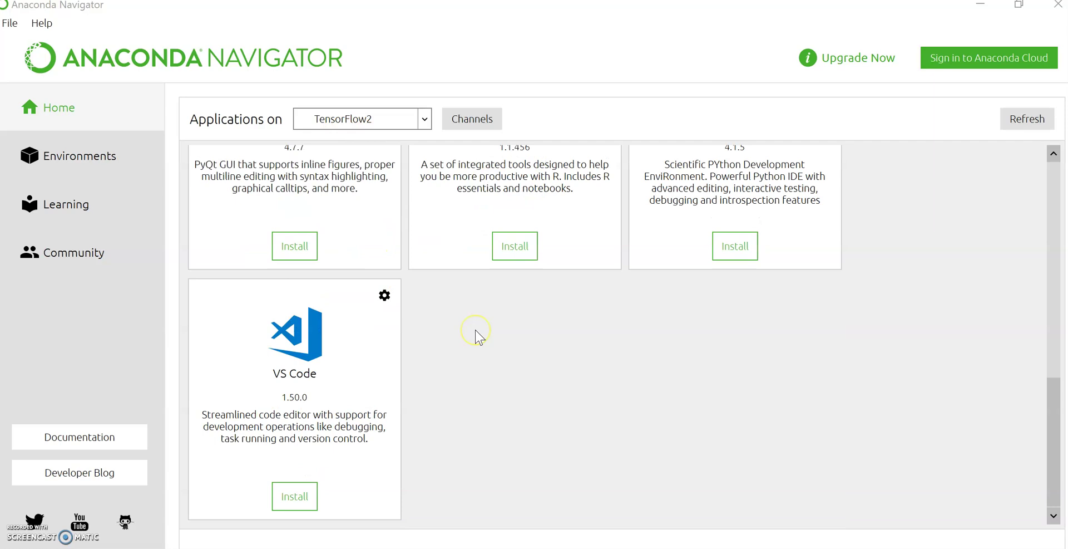
{"action": "scroll", "coordinate": [476, 334], "scroll_direction": "up", "scroll_amount": 8}
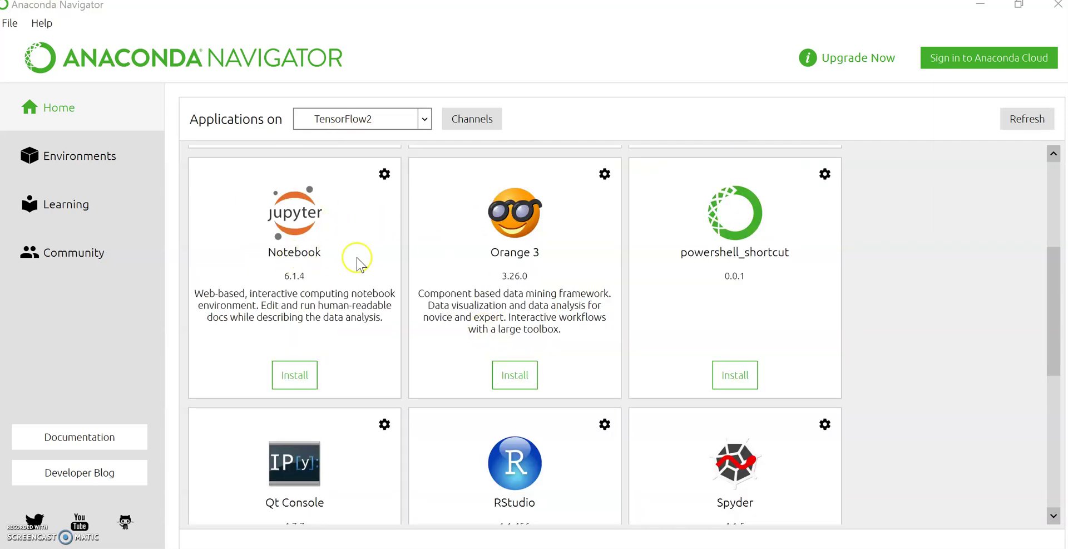
{"action": "left_click", "coordinate": [294, 375]}
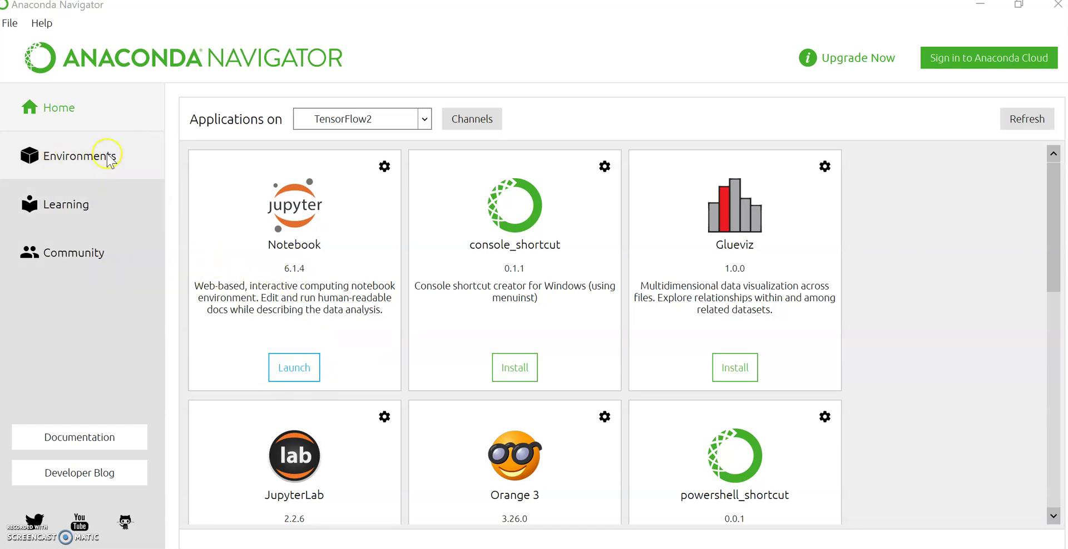
Step: Show the TensorFlow2 environment's packages that are not installed and search them for numpy
{"action": "left_click", "coordinate": [79, 165]}
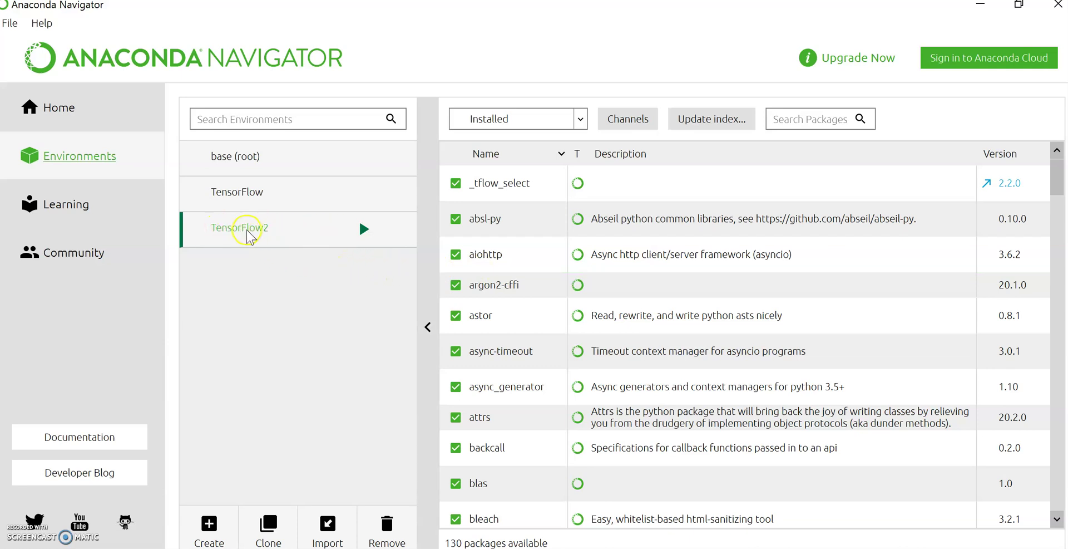
{"action": "left_click", "coordinate": [363, 229]}
{"action": "left_click", "coordinate": [581, 120]}
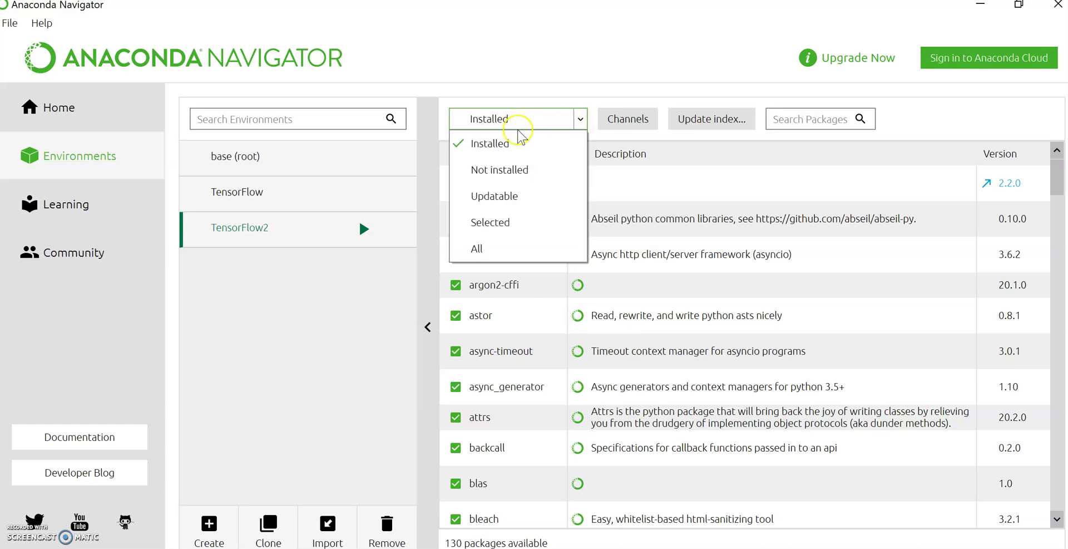
{"action": "left_click", "coordinate": [499, 169]}
{"action": "left_click", "coordinate": [810, 119]}
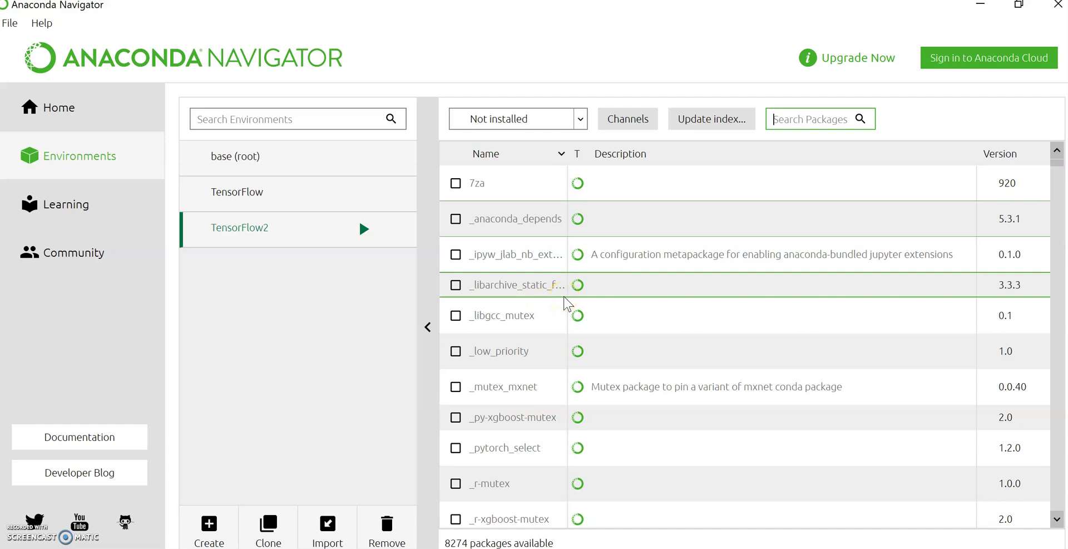
{"action": "type", "text": "num"}
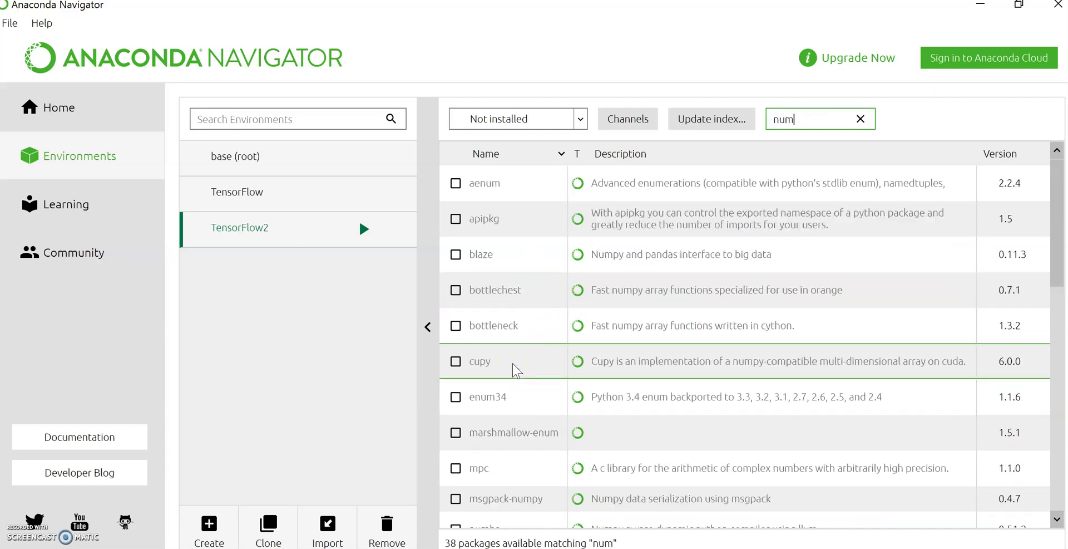
{"action": "type", "text": "py"}
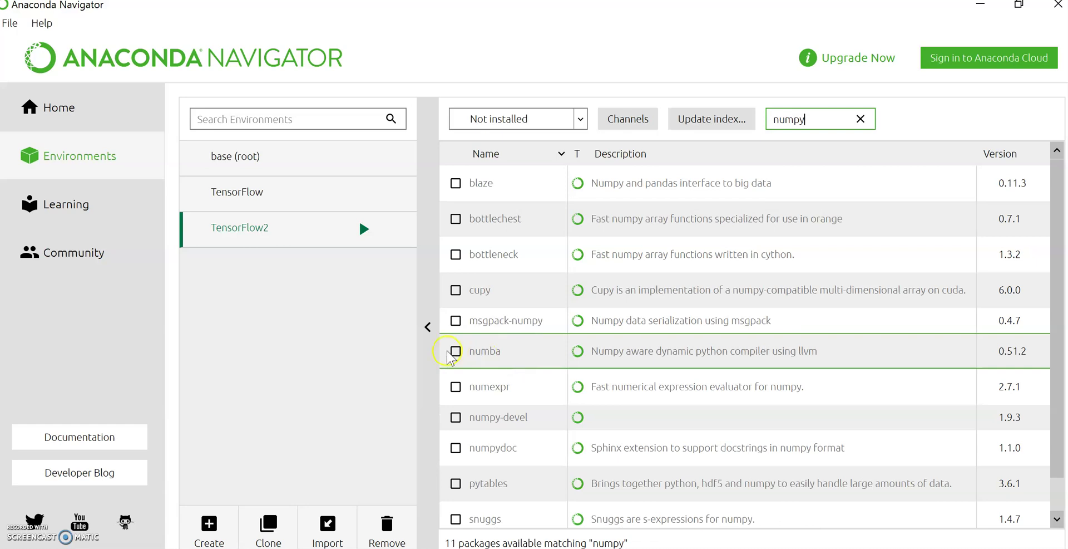
Step: Check the numpy search results among the installed packages of the TensorFlow2 environment
{"action": "left_click", "coordinate": [796, 120]}
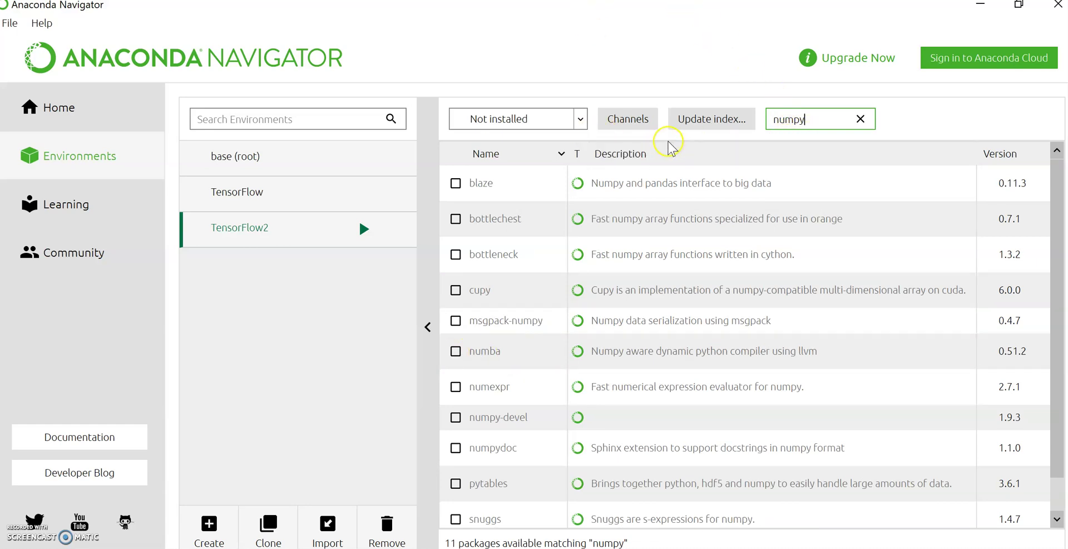
{"action": "scroll", "coordinate": [562, 348], "scroll_direction": "down", "scroll_amount": 1}
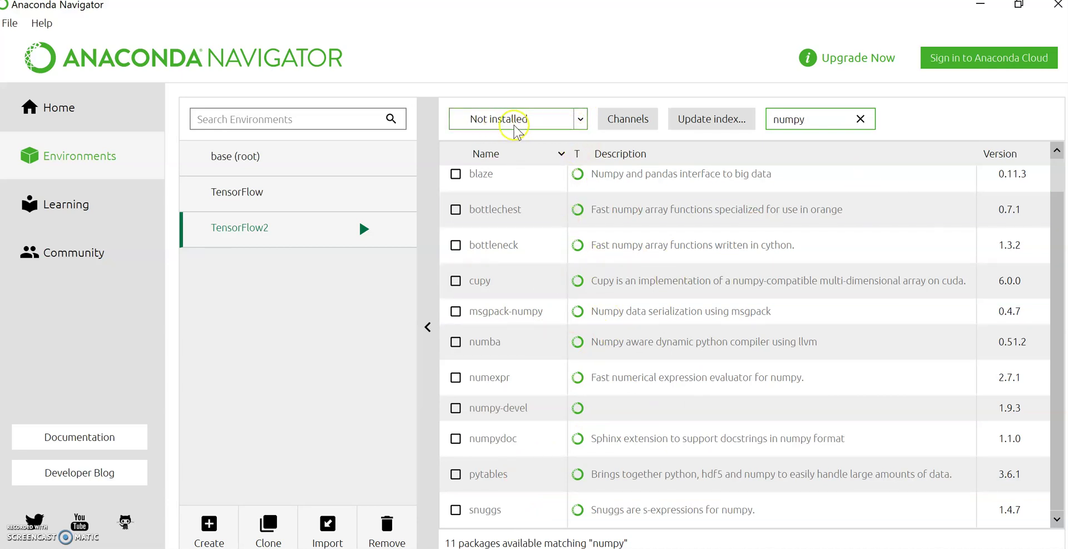
{"action": "left_click", "coordinate": [580, 119]}
{"action": "left_click", "coordinate": [523, 144]}
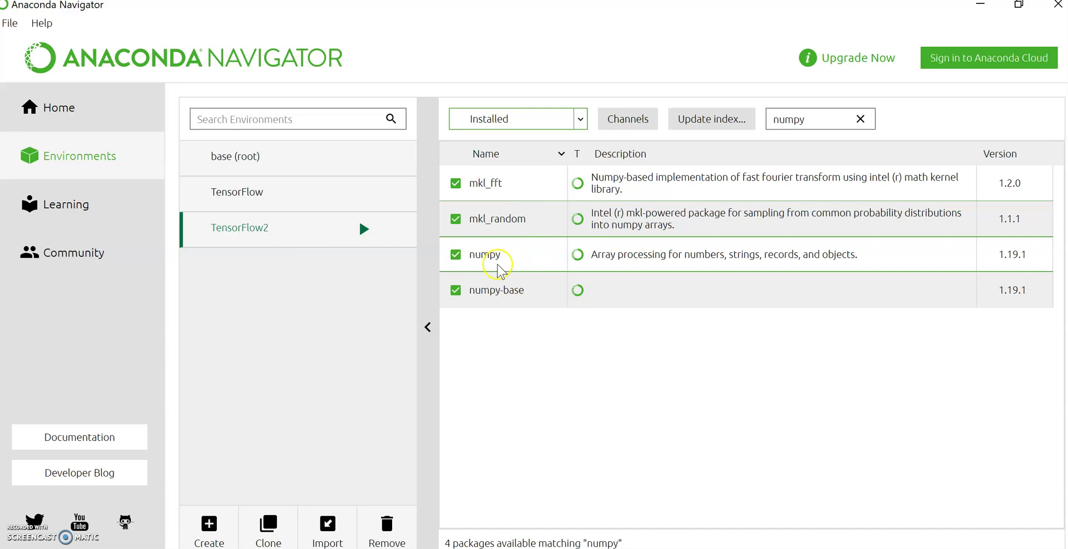
Step: Filter the packages to Not installed, search for matplotlib, and mark the matplotlib package for installation
{"action": "left_click", "coordinate": [581, 119]}
{"action": "left_click", "coordinate": [534, 174]}
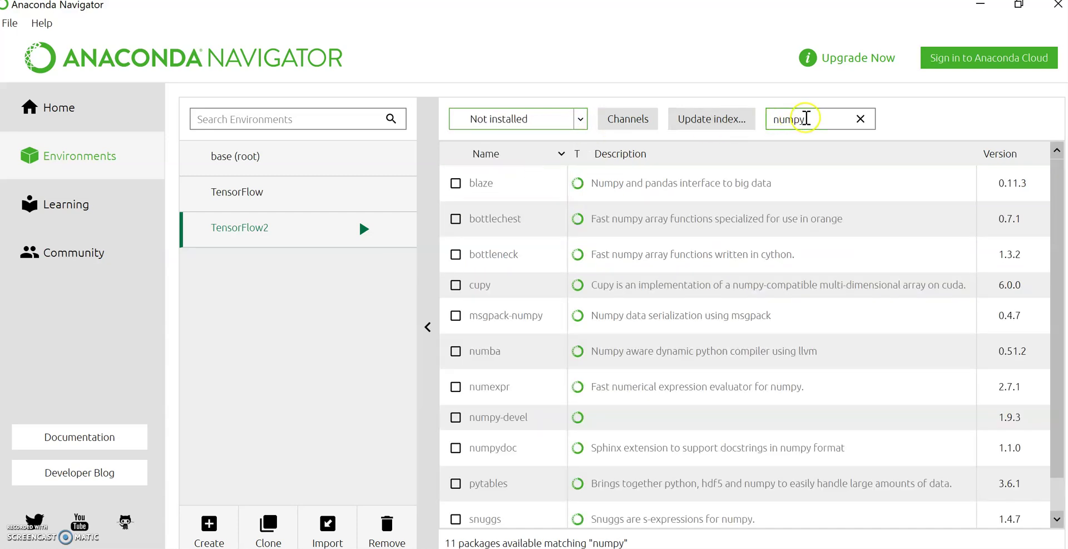
{"action": "left_click_drag", "start_coordinate": [806, 118], "coordinate": [716, 118]}
{"action": "type", "text": "mat"}
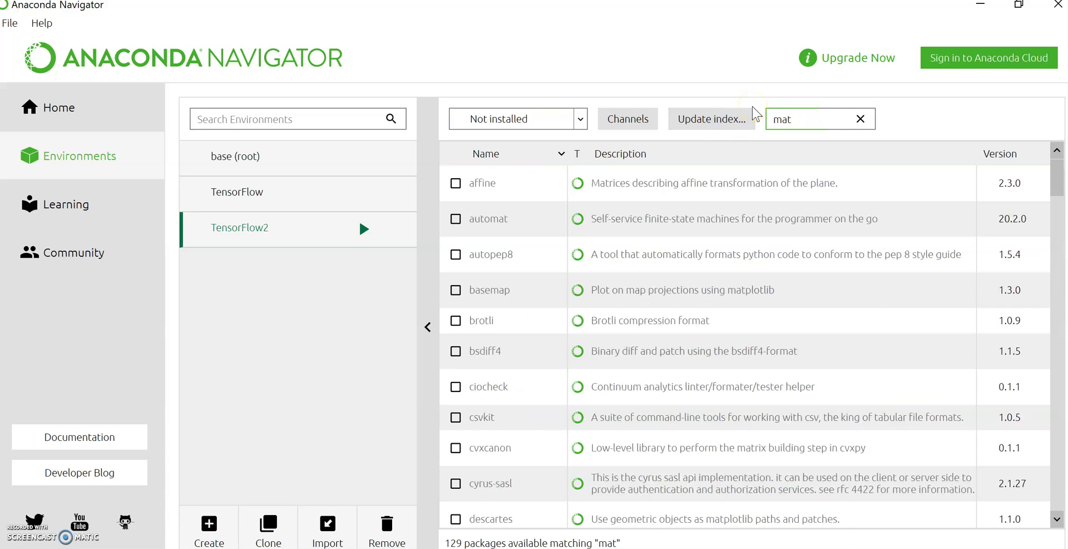
{"action": "type", "text": "plotlib"}
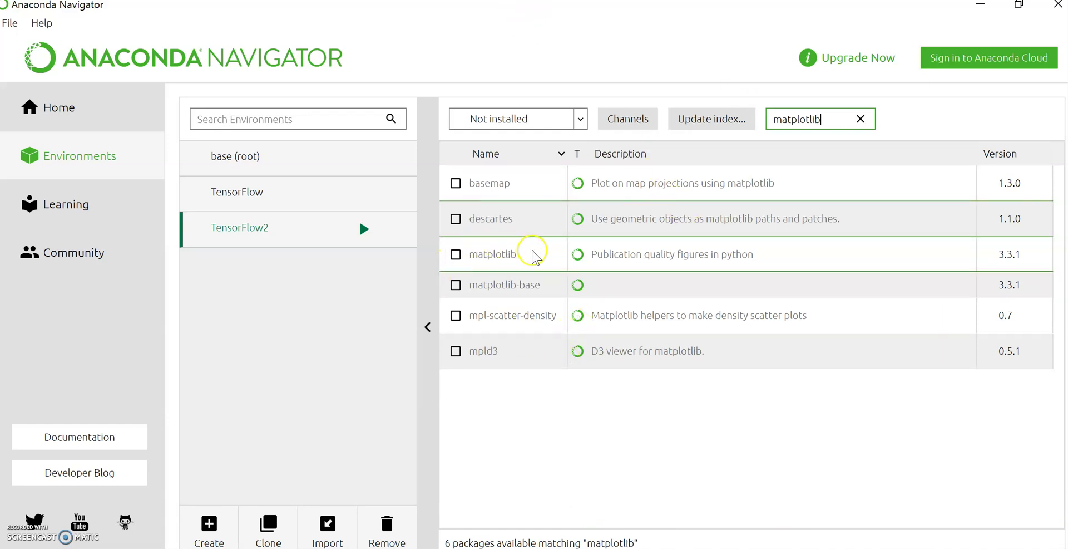
{"action": "left_click", "coordinate": [455, 254]}
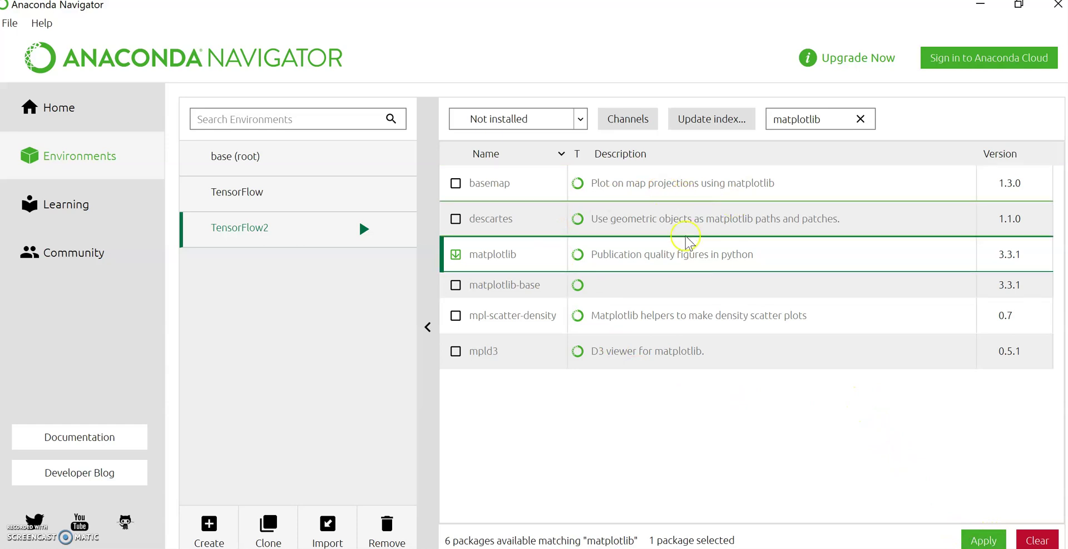
Step: Replace the package search with opencv and mark the opencv package for installation
{"action": "left_click", "coordinate": [861, 120]}
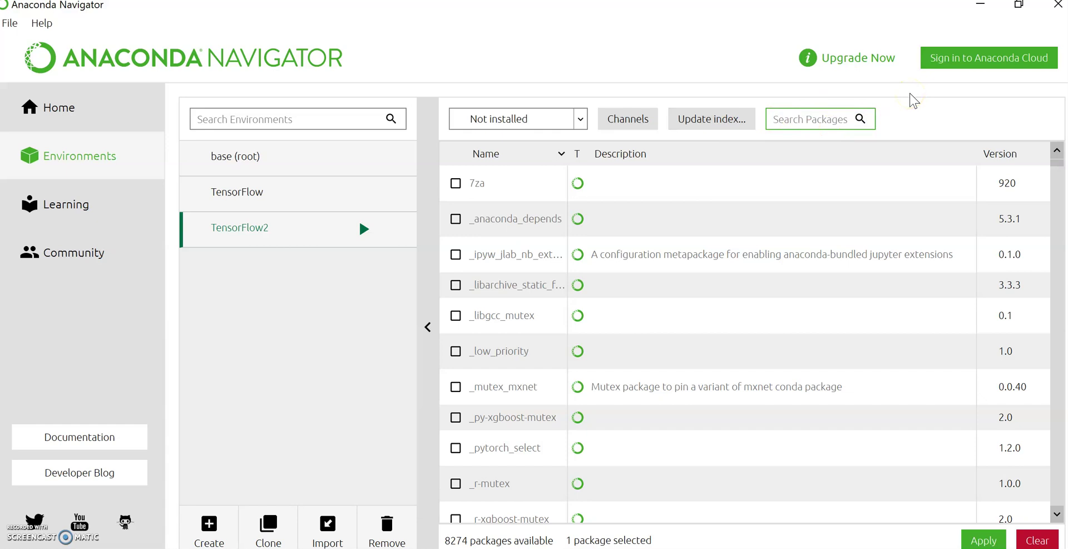
{"action": "type", "text": "opencv"}
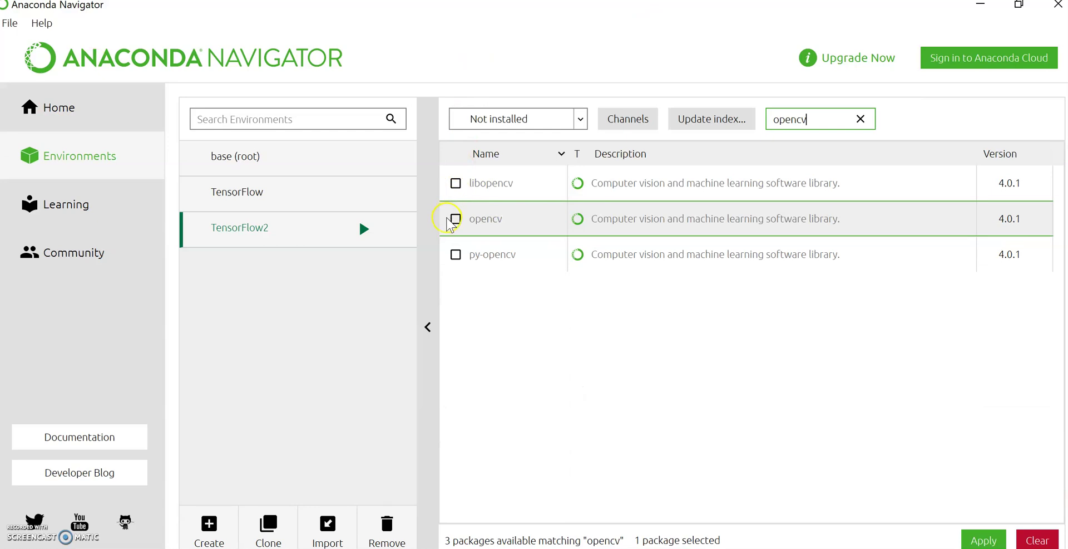
{"action": "left_click", "coordinate": [456, 219]}
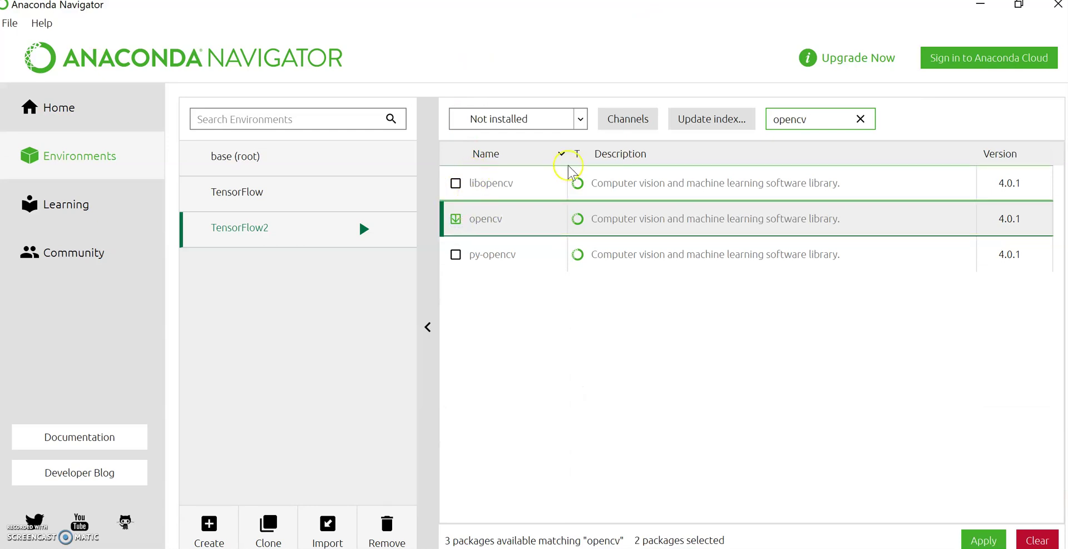
{"action": "left_click", "coordinate": [815, 120]}
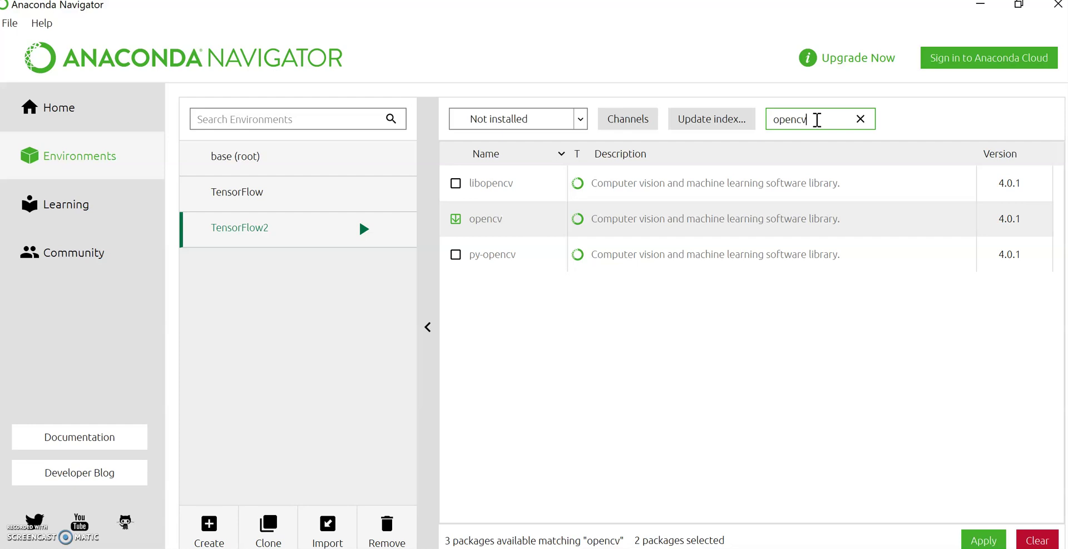
Step: Search the TensorFlow2 environment's packages for pickle and check the matches under both Not installed and Installed
{"action": "left_click_drag", "start_coordinate": [816, 120], "coordinate": [746, 119]}
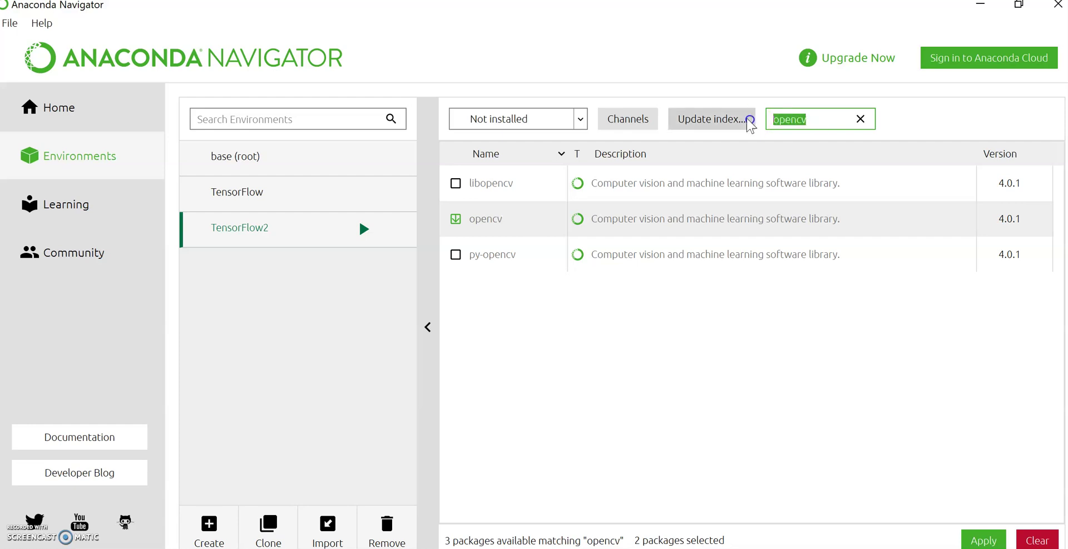
{"action": "type", "text": "pickle"}
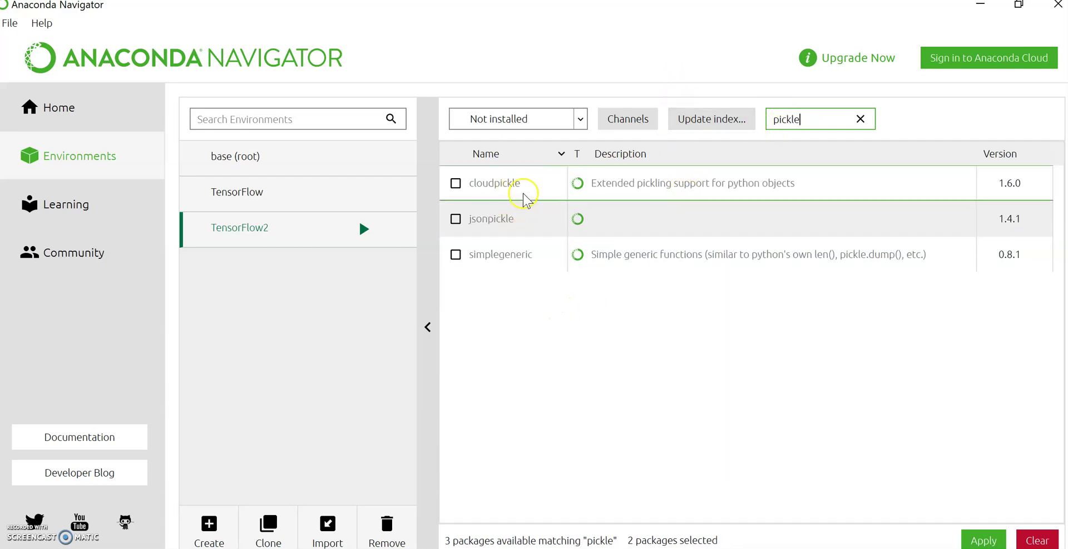
{"action": "left_click", "coordinate": [566, 120]}
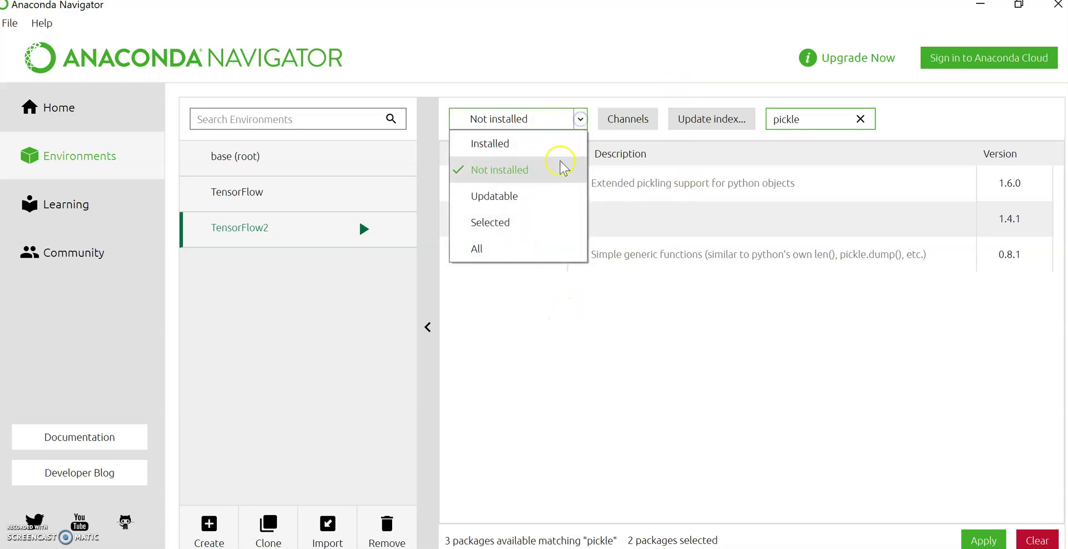
{"action": "left_click", "coordinate": [559, 145]}
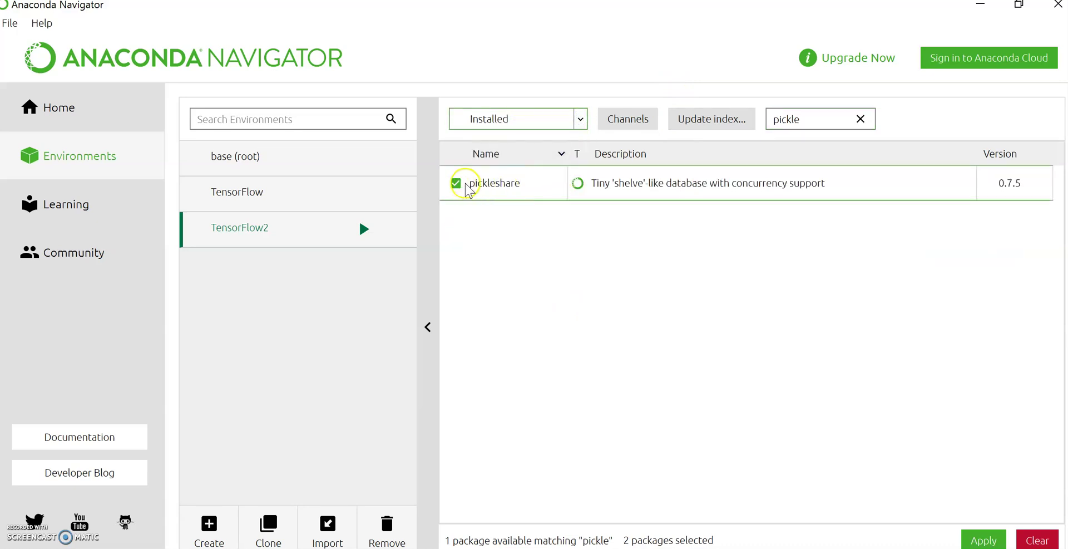
{"action": "left_click", "coordinate": [578, 122]}
{"action": "left_click", "coordinate": [551, 174]}
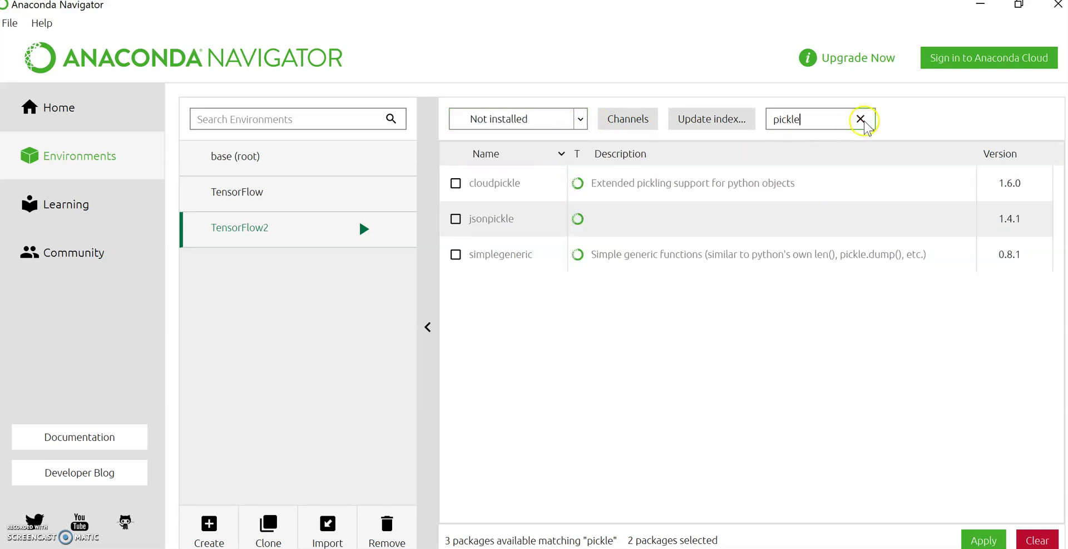
Step: Clear the package search and apply the installation of the marked matplotlib and opencv packages
{"action": "left_click", "coordinate": [861, 119]}
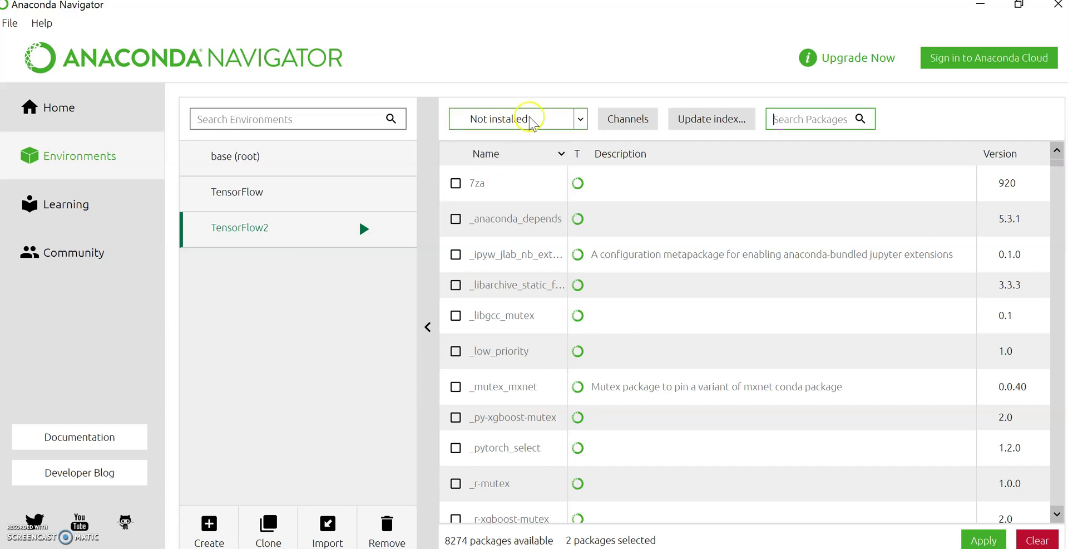
{"action": "scroll", "coordinate": [612, 228], "scroll_direction": "down", "scroll_amount": 5}
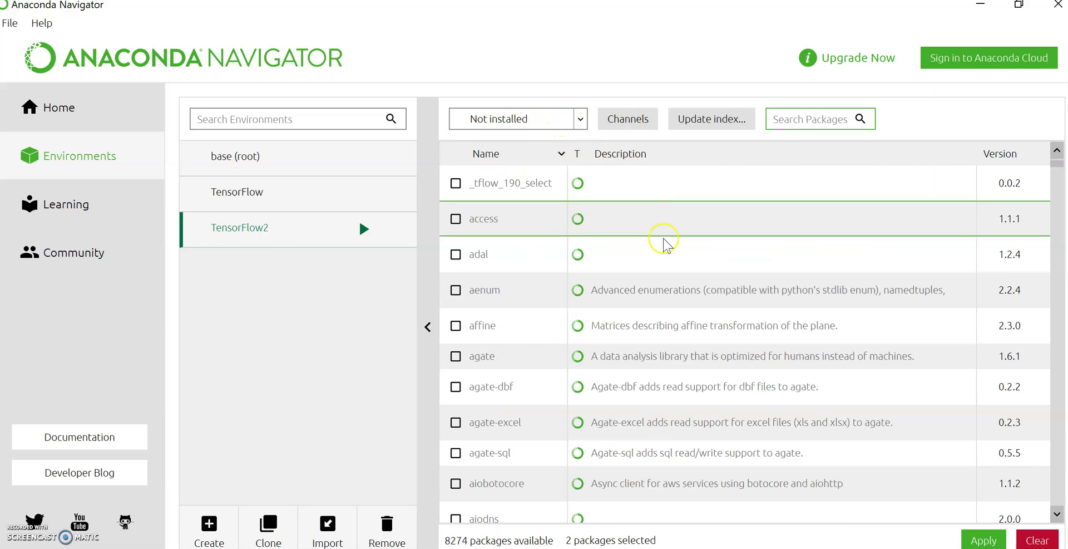
{"action": "left_click", "coordinate": [982, 541]}
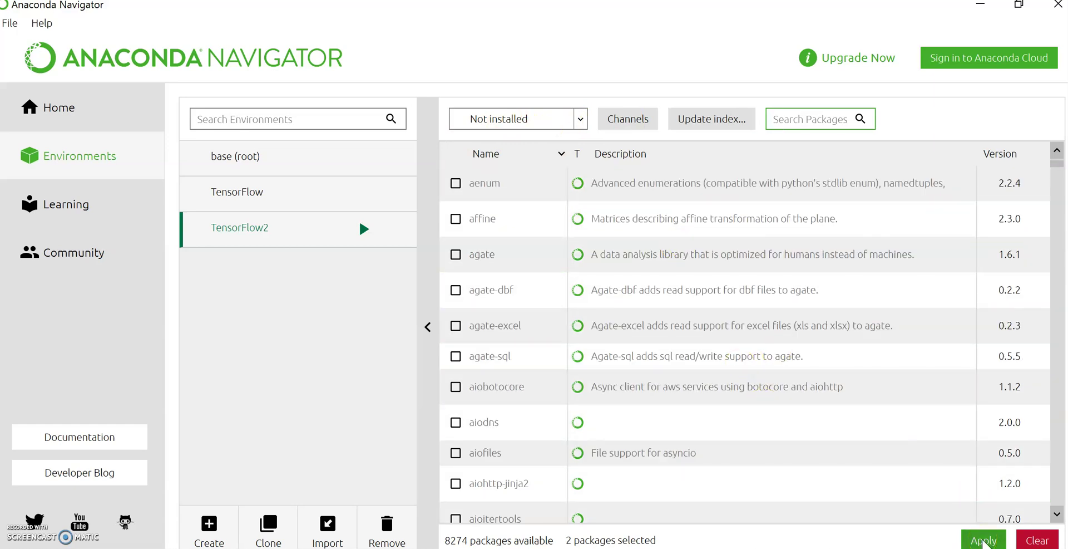
{"action": "left_click", "coordinate": [971, 541]}
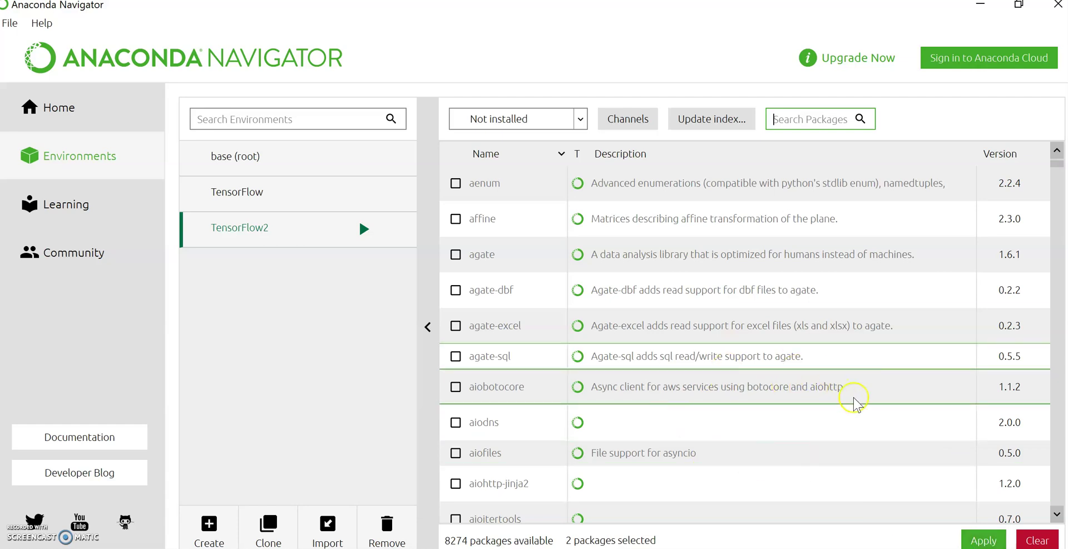
{"action": "left_click", "coordinate": [983, 542]}
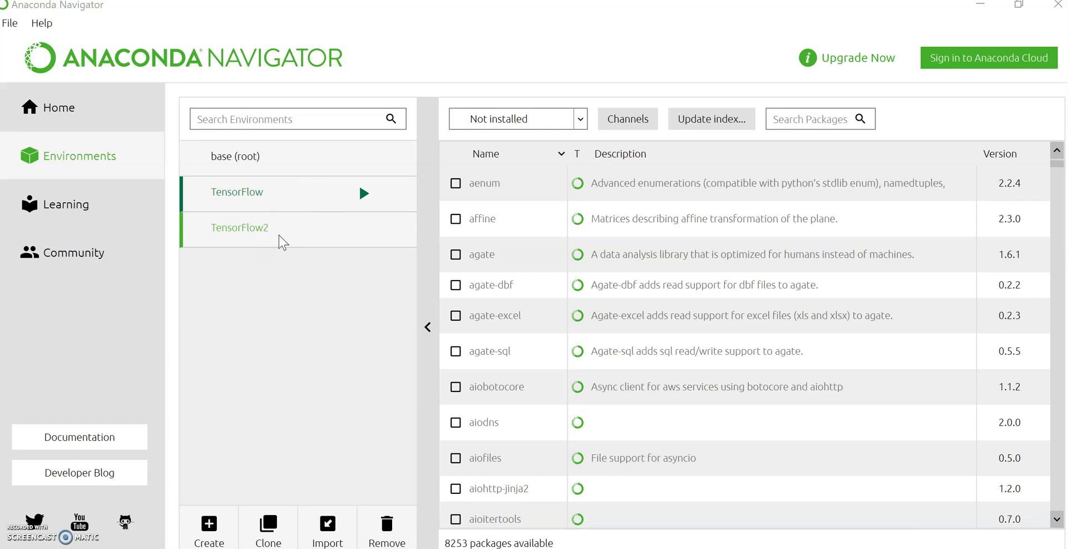
Step: Open the TensorFlow environment with Jupyter Notebook and reposition the browser window so the whole file list can be read
{"action": "left_click", "coordinate": [274, 196]}
{"action": "left_click", "coordinate": [363, 194]}
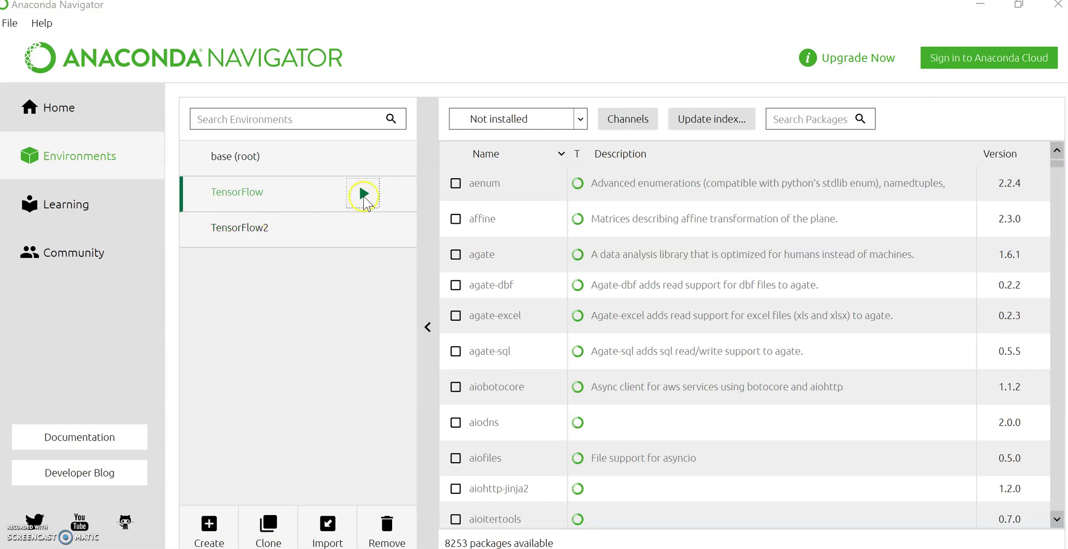
{"action": "left_click", "coordinate": [365, 195]}
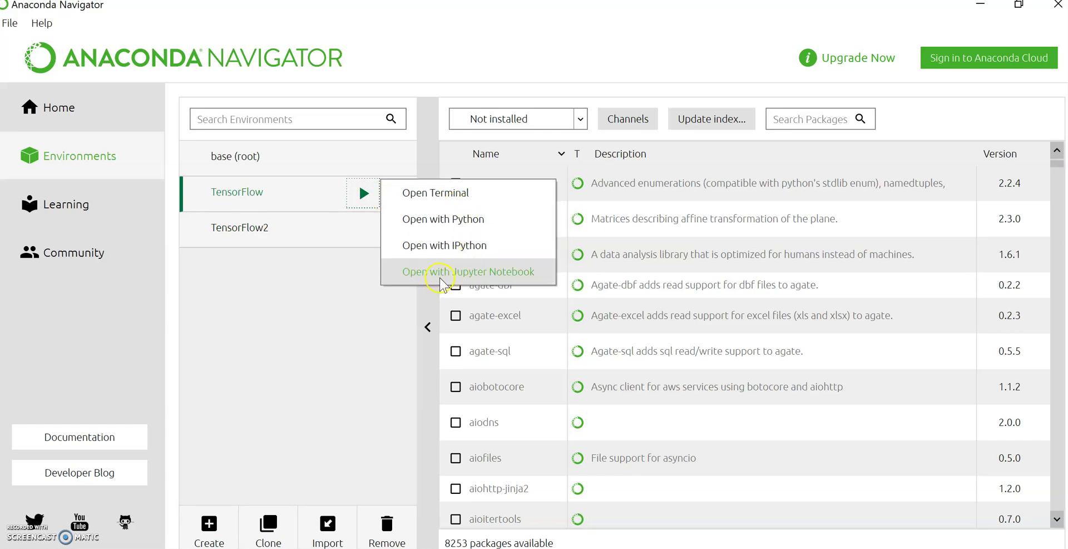
{"action": "left_click", "coordinate": [503, 277]}
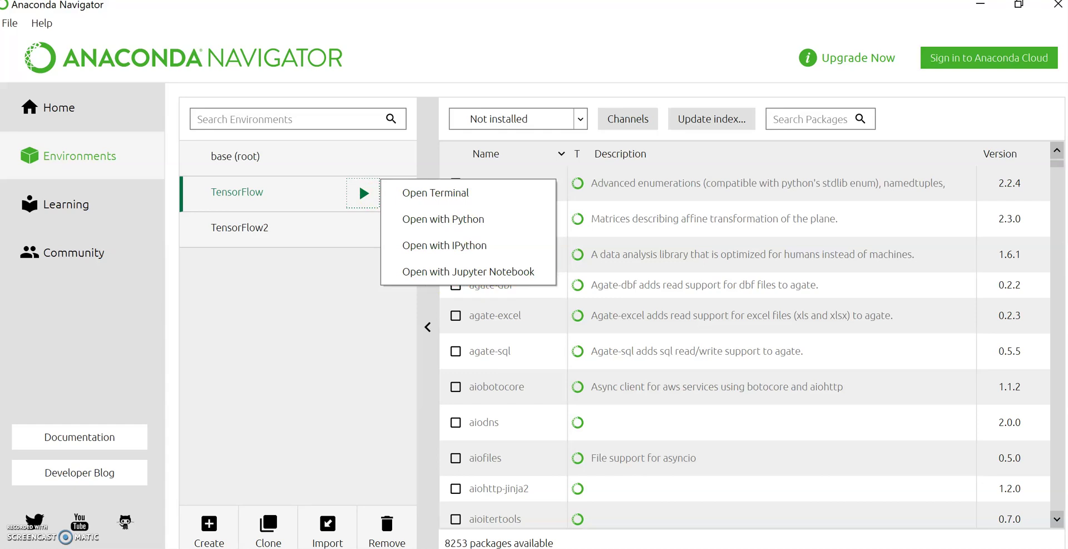
{"action": "left_click_drag", "start_coordinate": [1067, 242], "coordinate": [834, 77]}
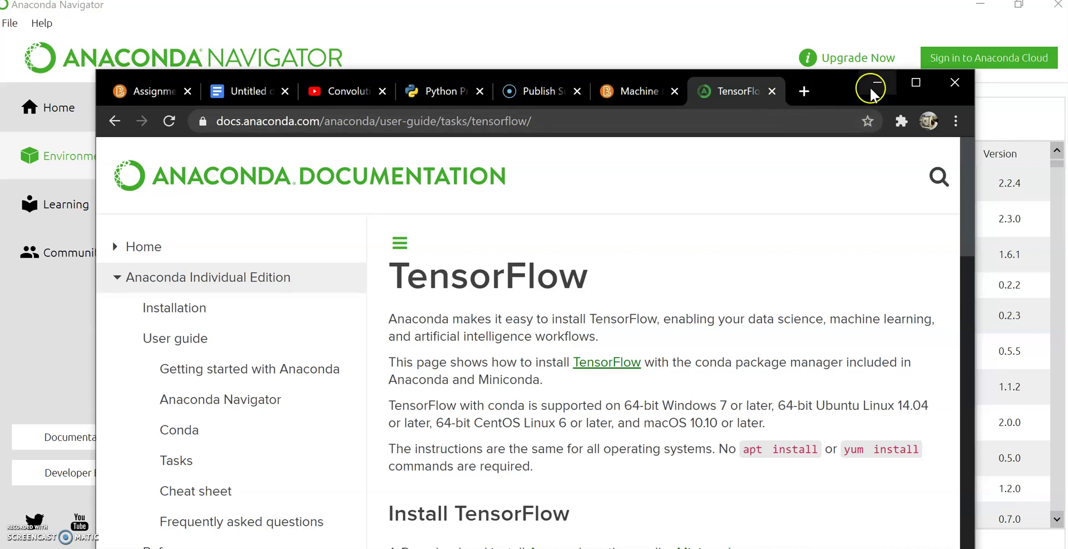
{"action": "left_click_drag", "start_coordinate": [837, 90], "coordinate": [752, 251]}
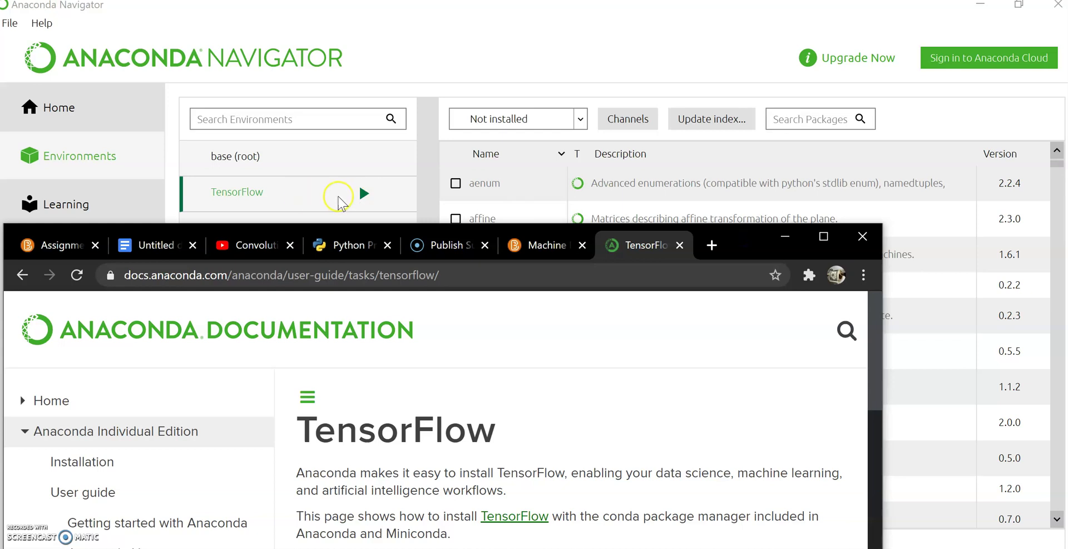
{"action": "left_click", "coordinate": [362, 194]}
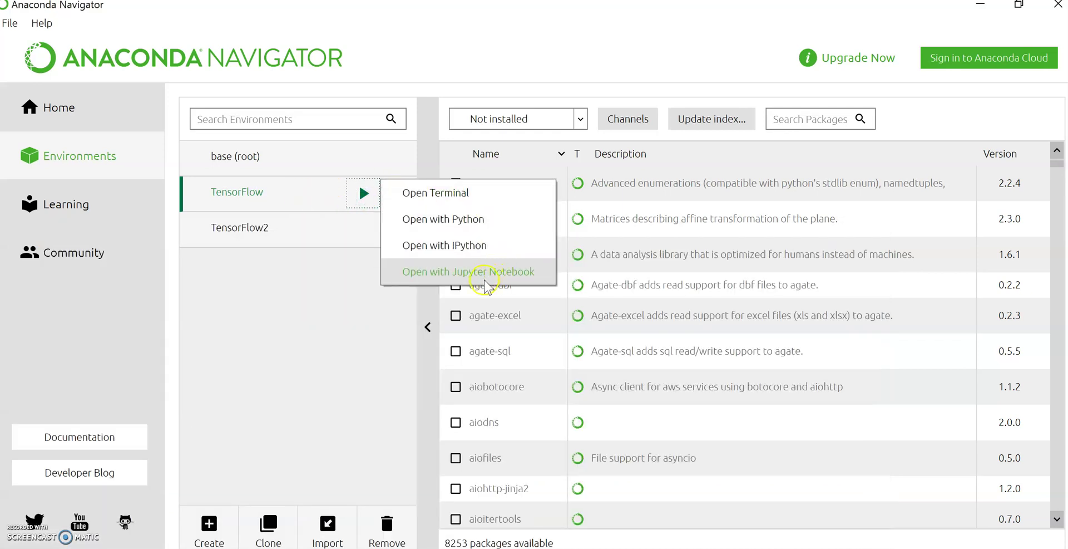
{"action": "left_click", "coordinate": [456, 274]}
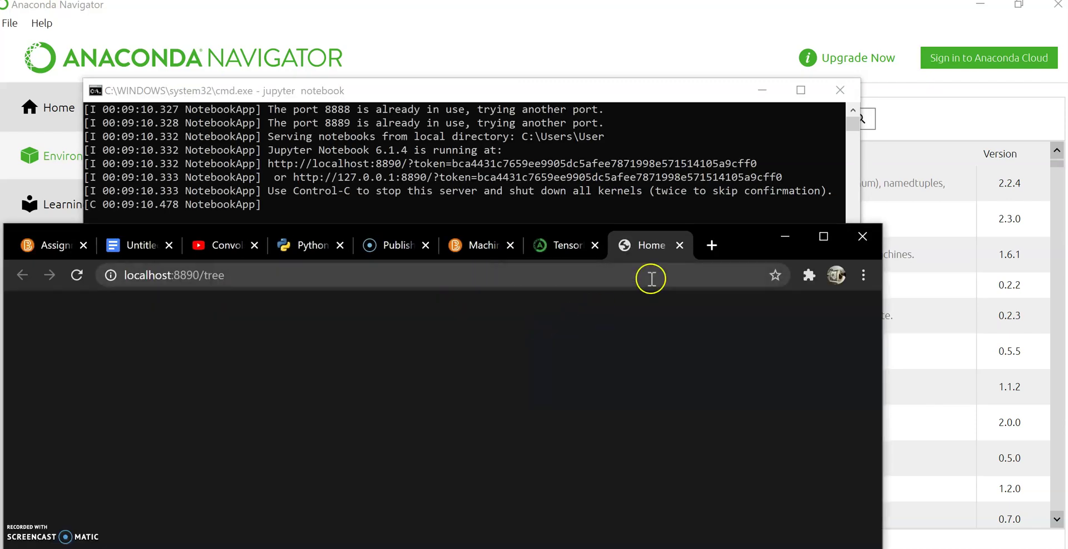
{"action": "left_click_drag", "start_coordinate": [745, 246], "coordinate": [821, 9]}
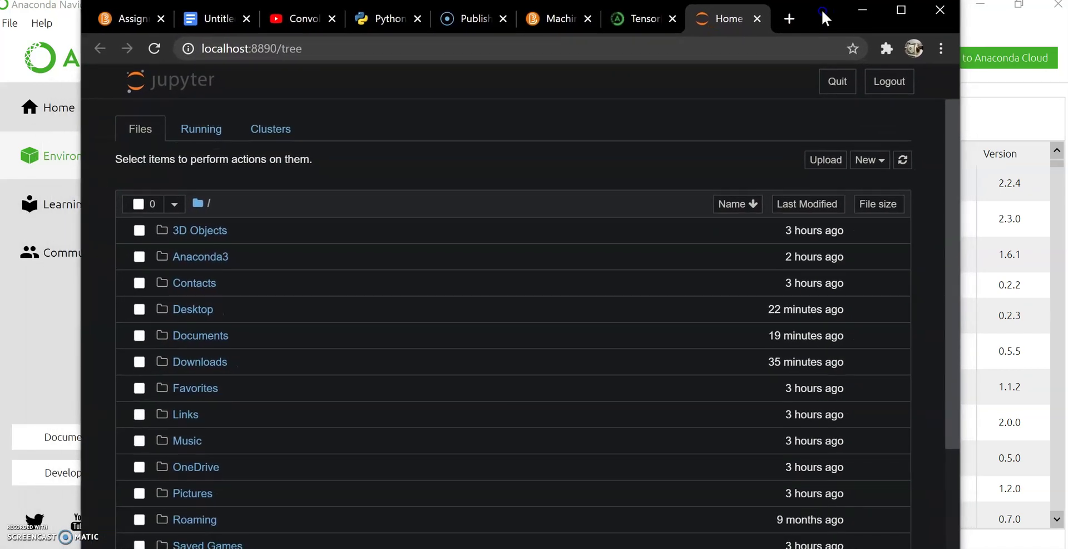
Step: Look through the Jupyter home folder's files and create a new Python 3 notebook there
{"action": "scroll", "coordinate": [463, 312], "scroll_direction": "down", "scroll_amount": 3}
{"action": "scroll", "coordinate": [286, 465], "scroll_direction": "up", "scroll_amount": 3}
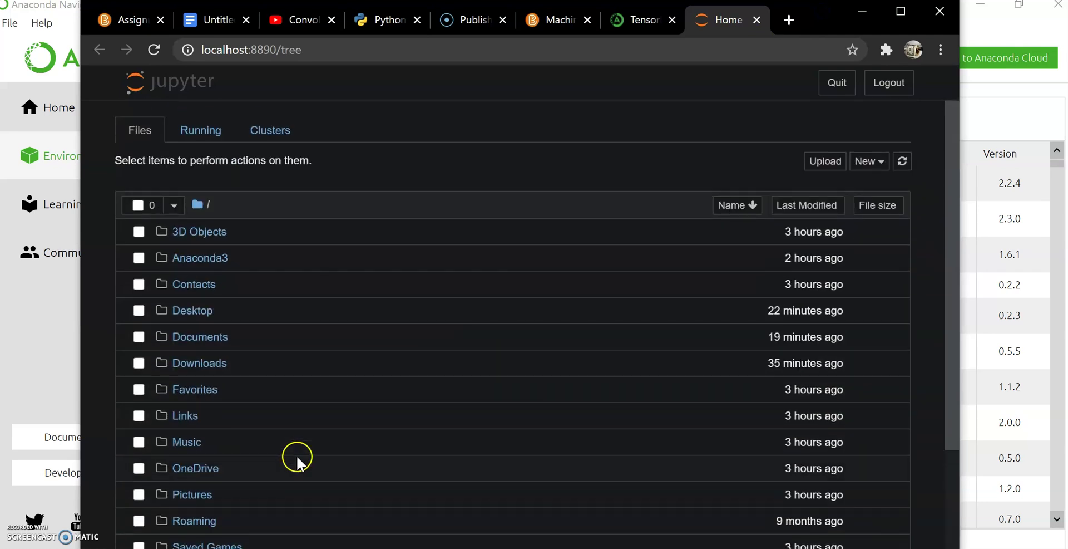
{"action": "scroll", "coordinate": [444, 264], "scroll_direction": "down", "scroll_amount": 3}
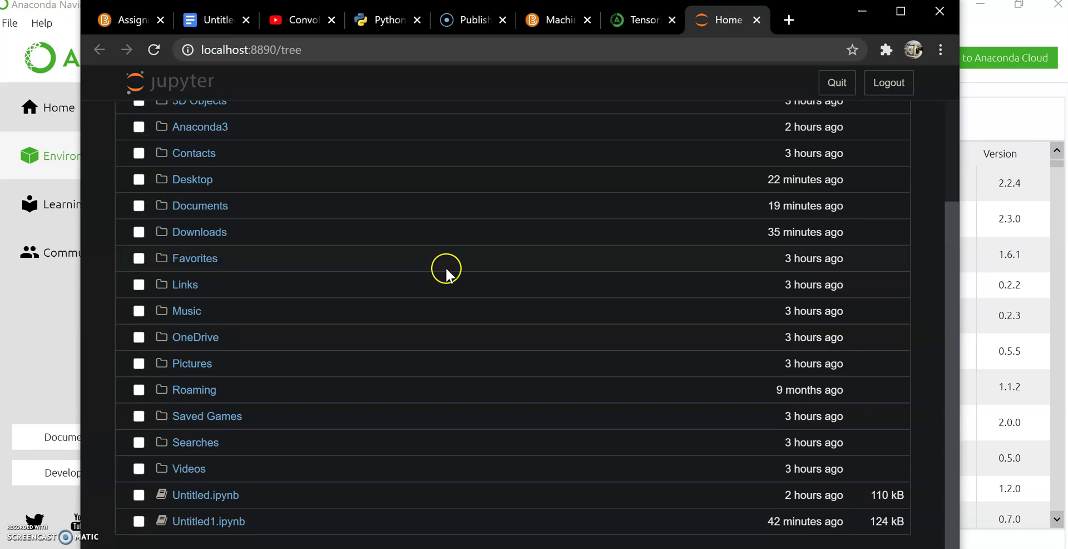
{"action": "scroll", "coordinate": [445, 440], "scroll_direction": "up", "scroll_amount": 3}
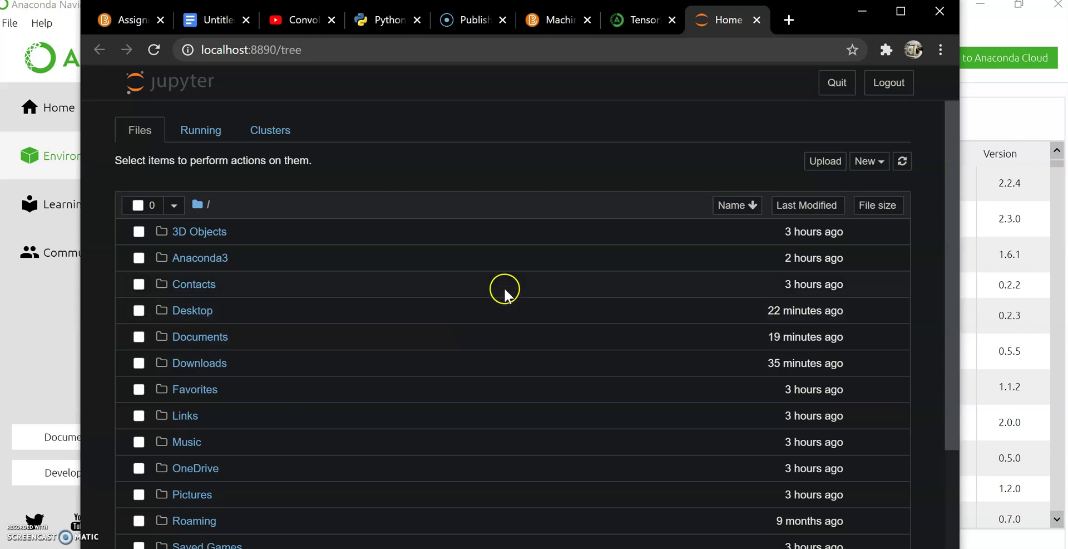
{"action": "left_click", "coordinate": [873, 165]}
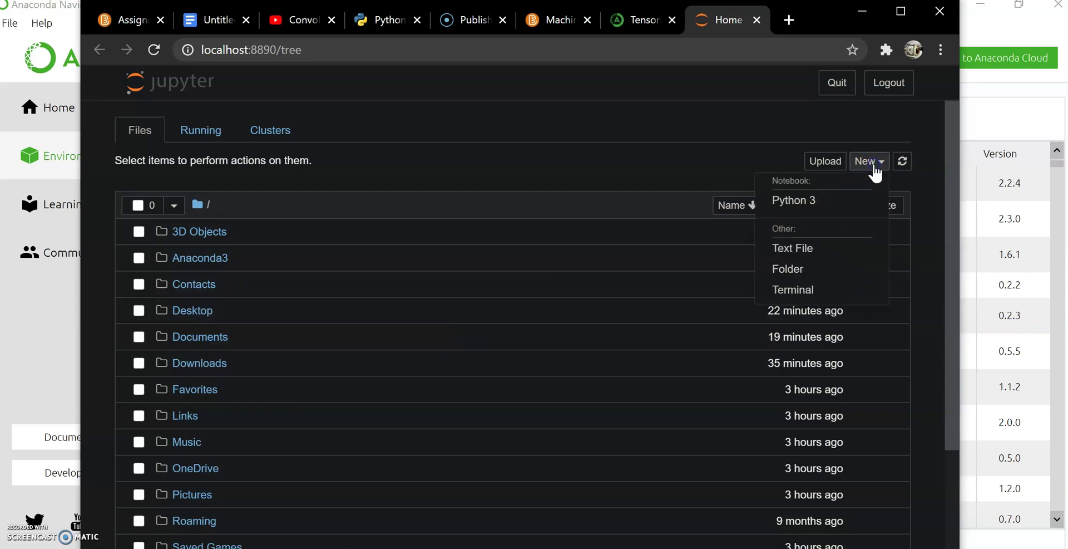
{"action": "left_click", "coordinate": [813, 201]}
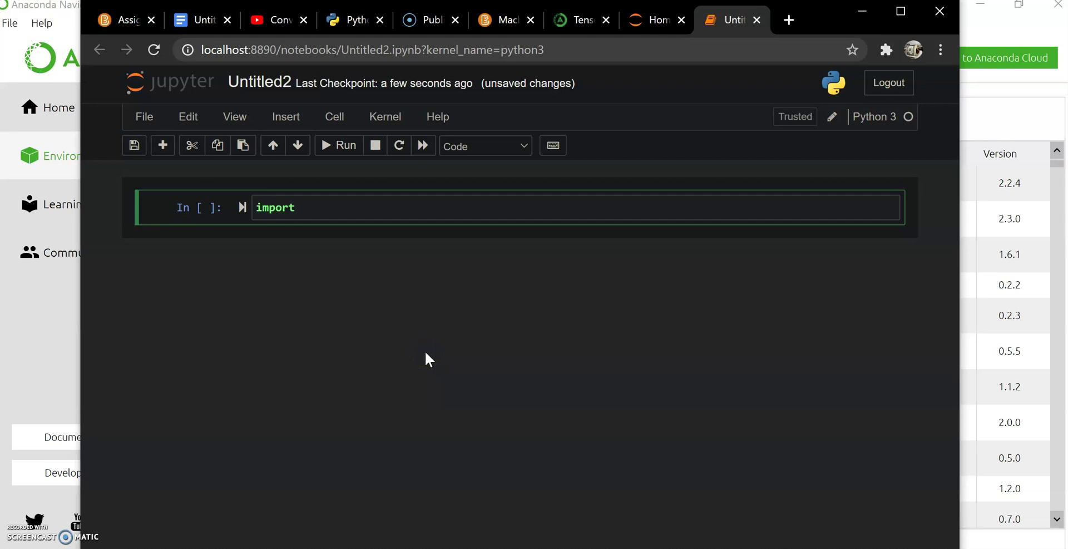
Step: Enter "import numpy as np" in the notebook's first cell and run it
{"action": "type", "text": "umpy as np"}
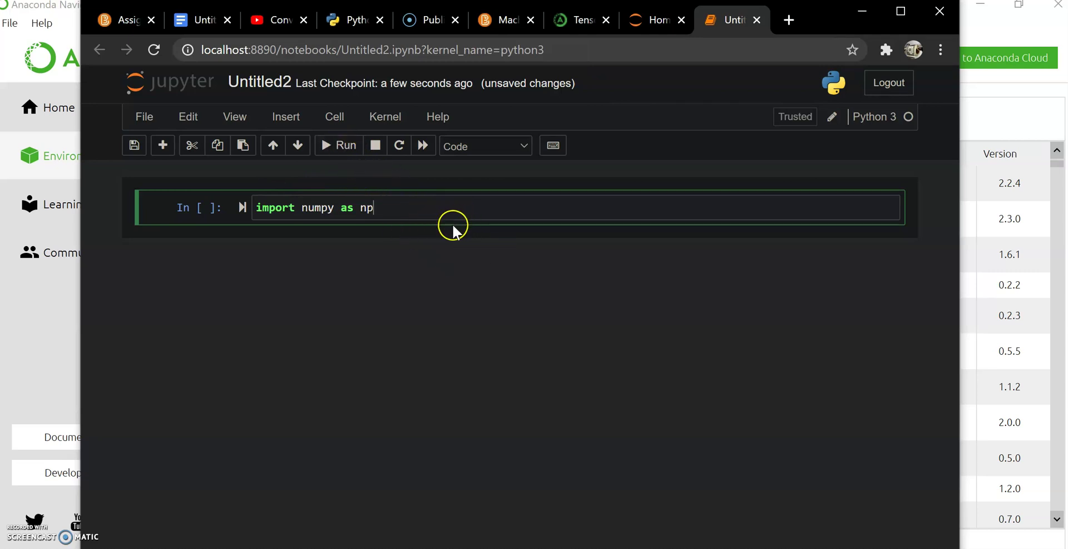
{"action": "left_click", "coordinate": [440, 211]}
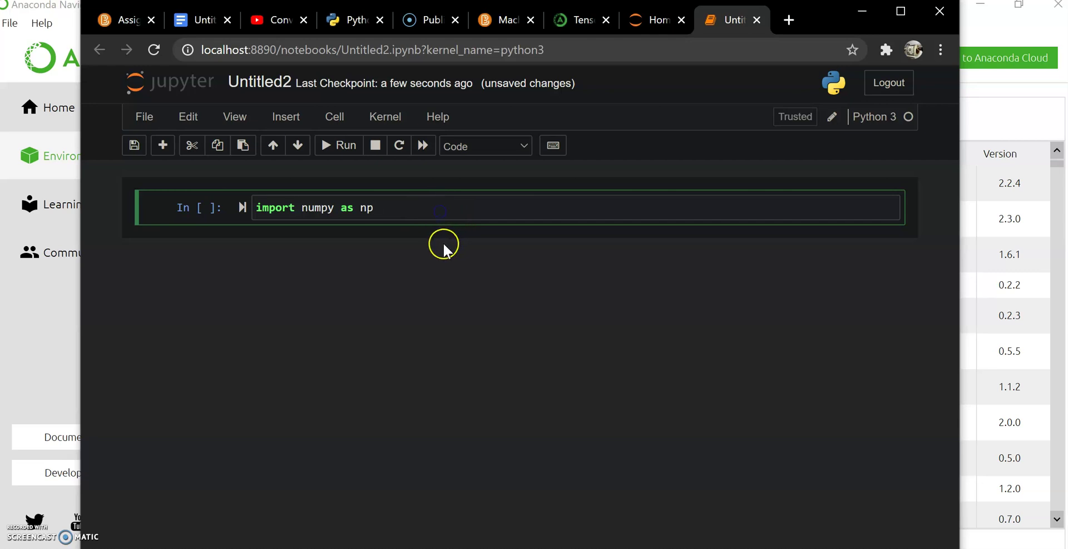
{"action": "key", "text": "shift+Return"}
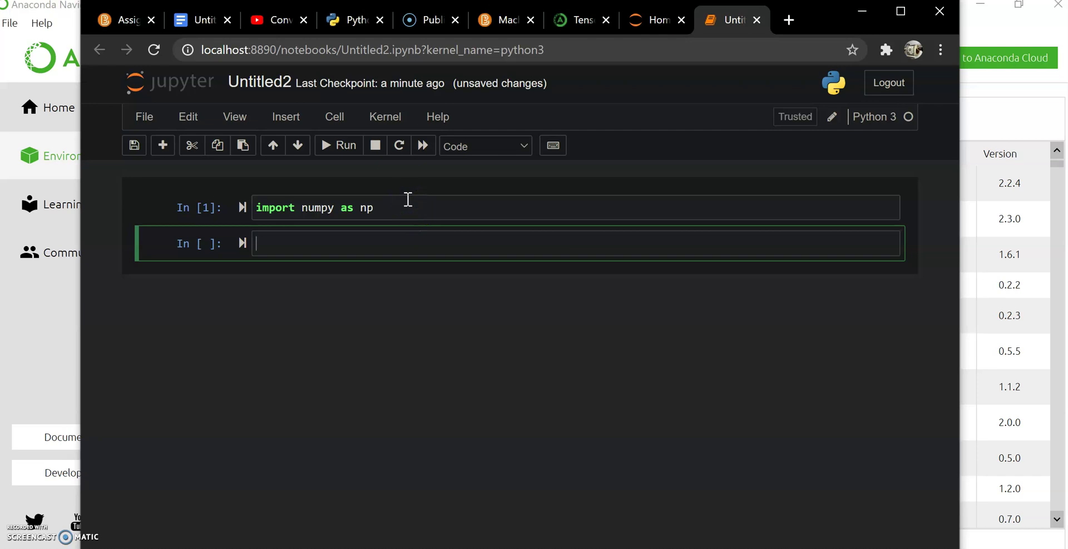
Step: Restart the notebook's kernel and clear all outputs
{"action": "left_click", "coordinate": [388, 118]}
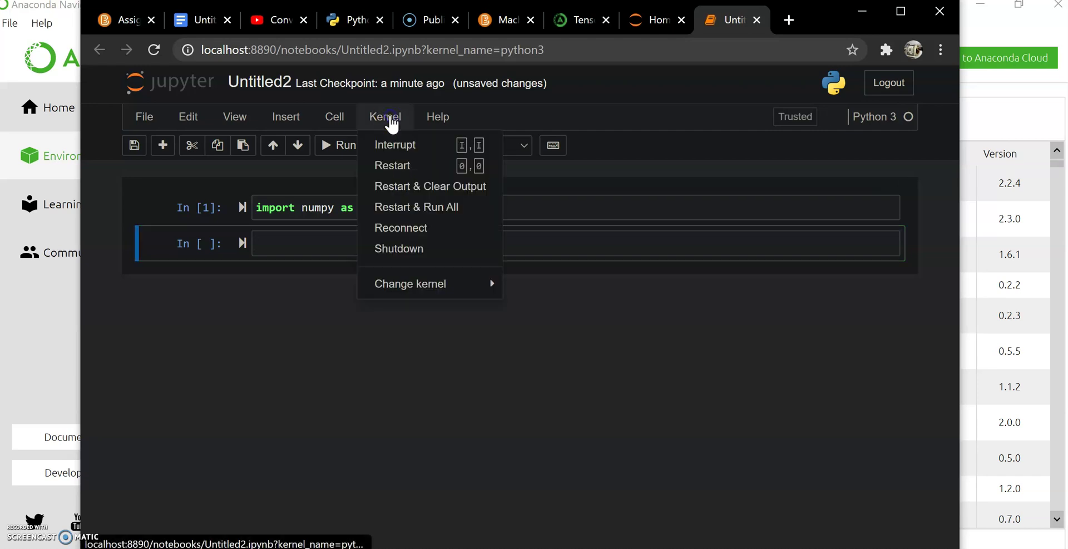
{"action": "left_click", "coordinate": [434, 189]}
{"action": "left_click", "coordinate": [671, 207]}
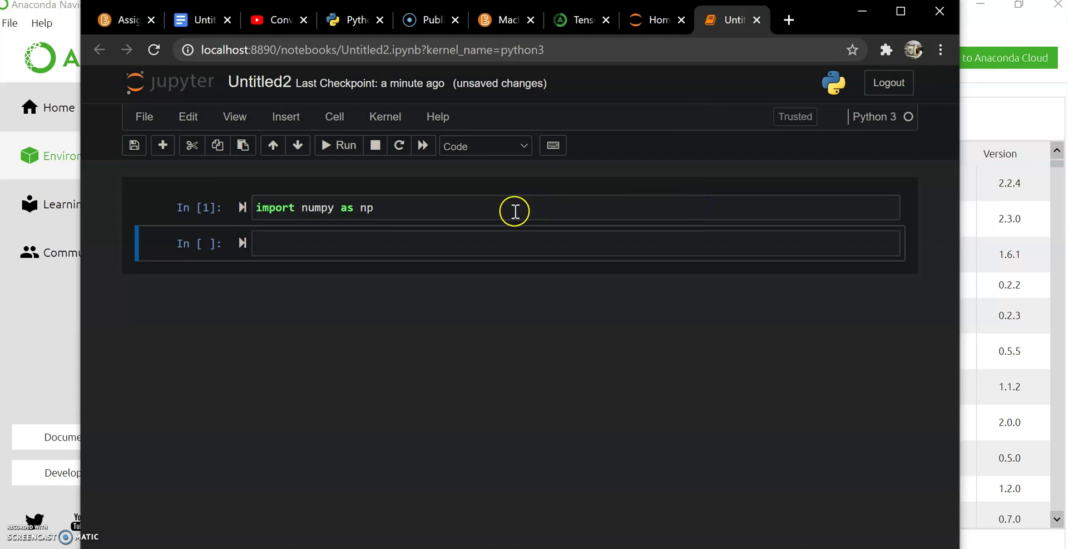
{"action": "left_click", "coordinate": [466, 236]}
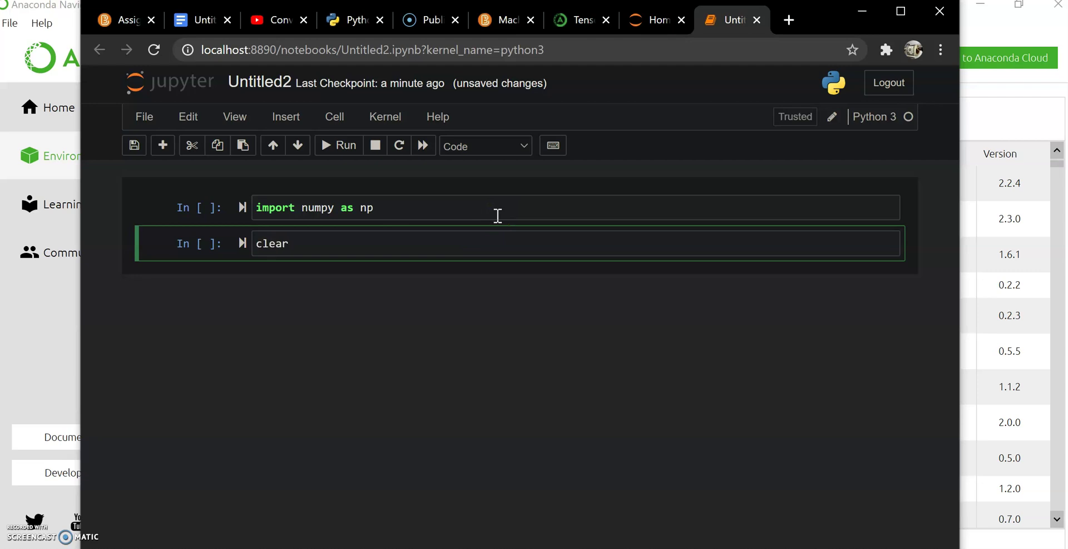
{"action": "key", "text": "BackSpace"}
{"action": "key", "text": "BackSpace"}
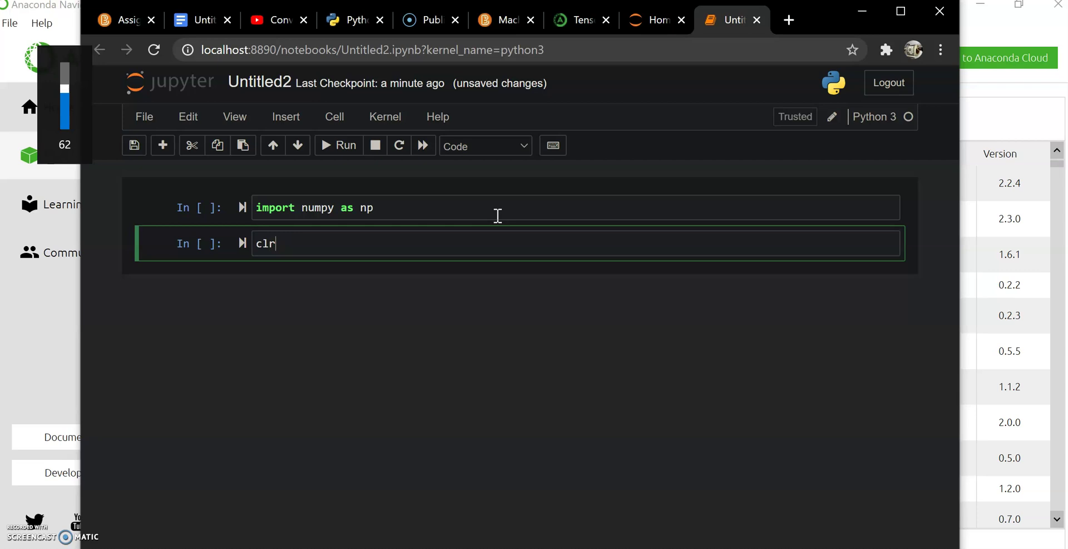
{"action": "key", "text": "BackSpace"}
{"action": "key", "text": "BackSpace"}
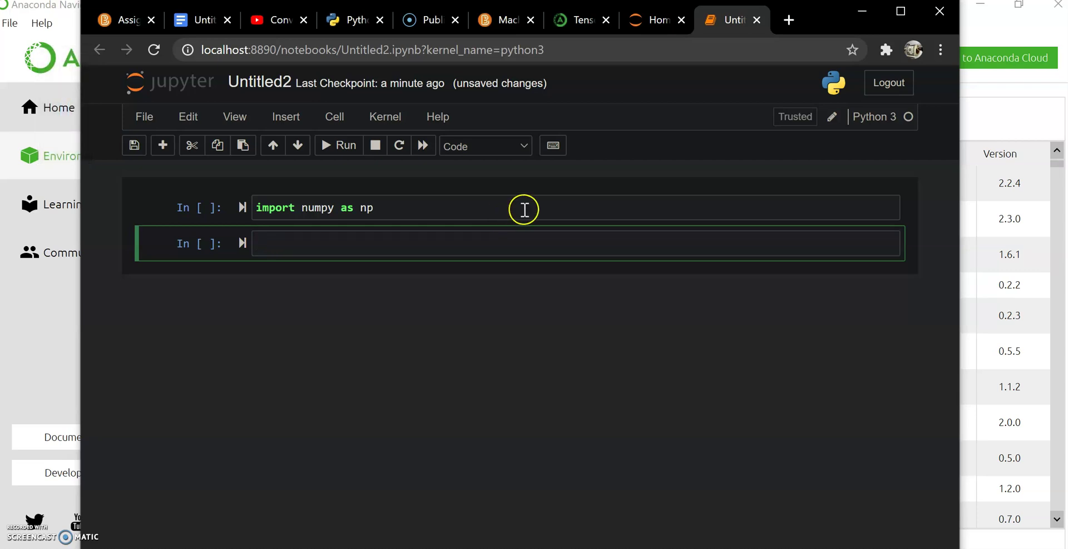
Step: Run the first cell as "import numpy as n" with an added blank line, and run it again shortened to "import numpy a"
{"action": "left_click", "coordinate": [415, 207]}
{"action": "key", "text": "BackSpace"}
{"action": "key", "text": "Return"}
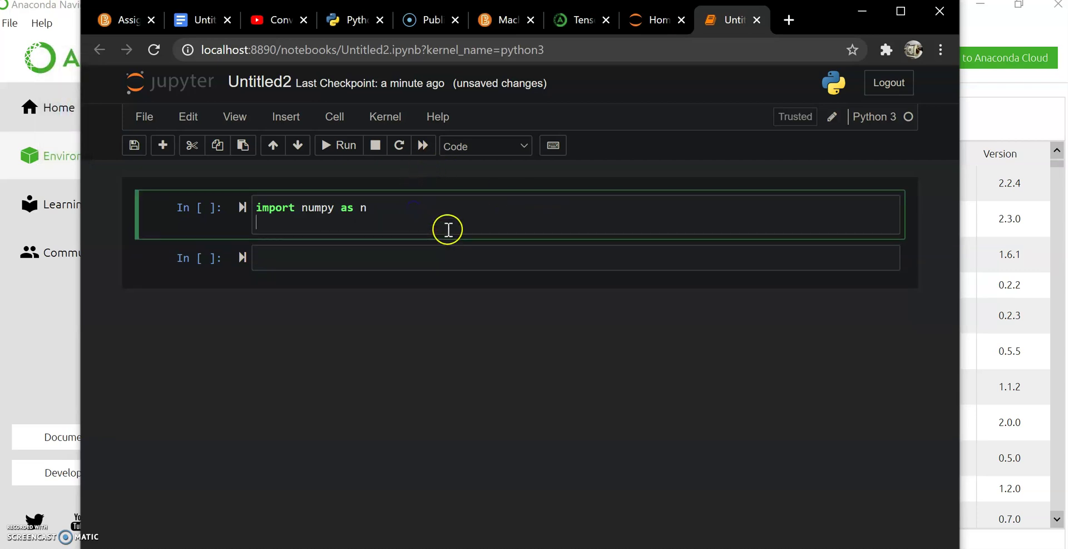
{"action": "key", "text": "shift+Return"}
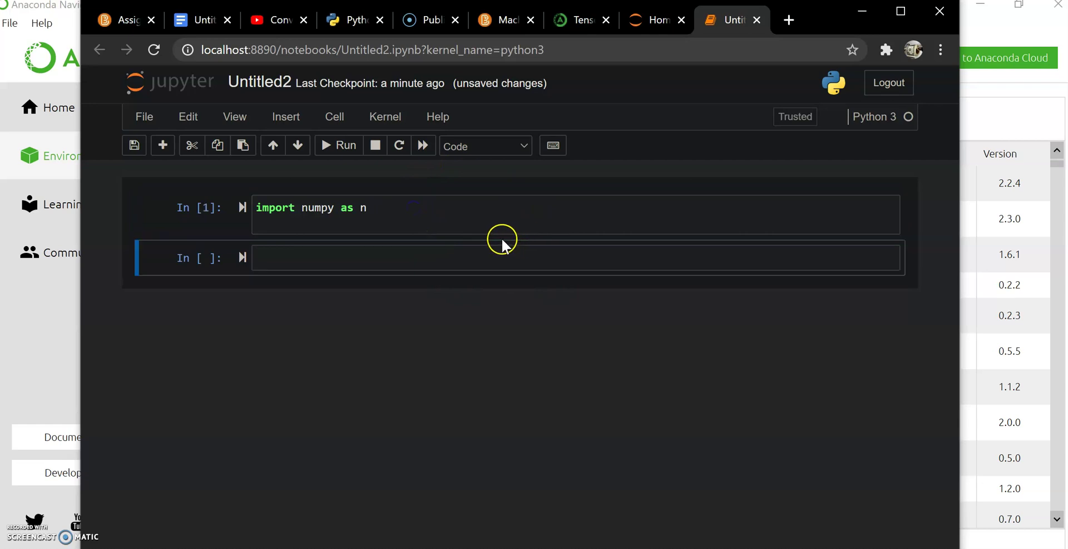
{"action": "left_click", "coordinate": [417, 212]}
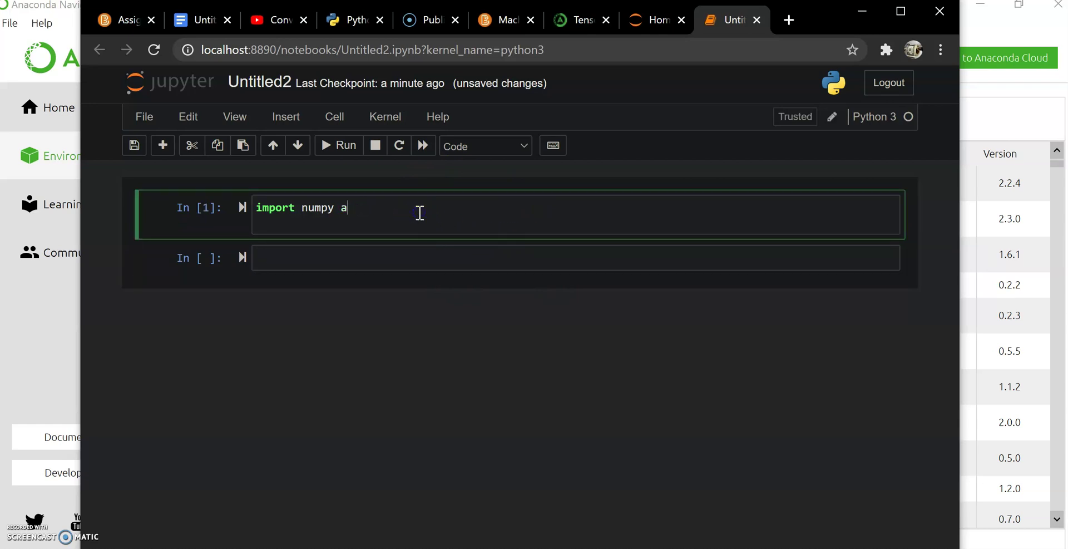
{"action": "key", "text": "shift+Return"}
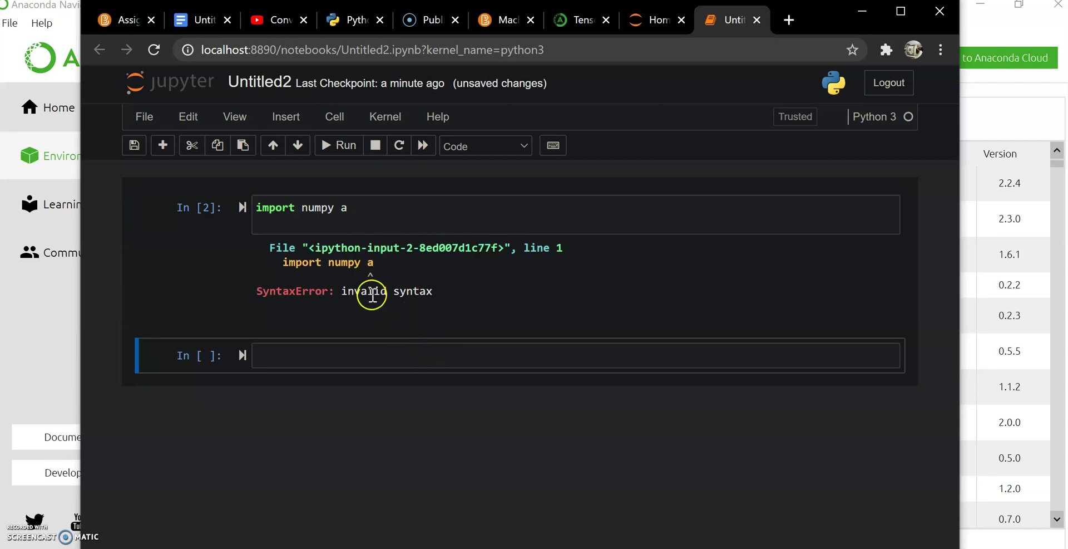
Step: Restart the notebook's kernel and clear all outputs
{"action": "left_click", "coordinate": [387, 119]}
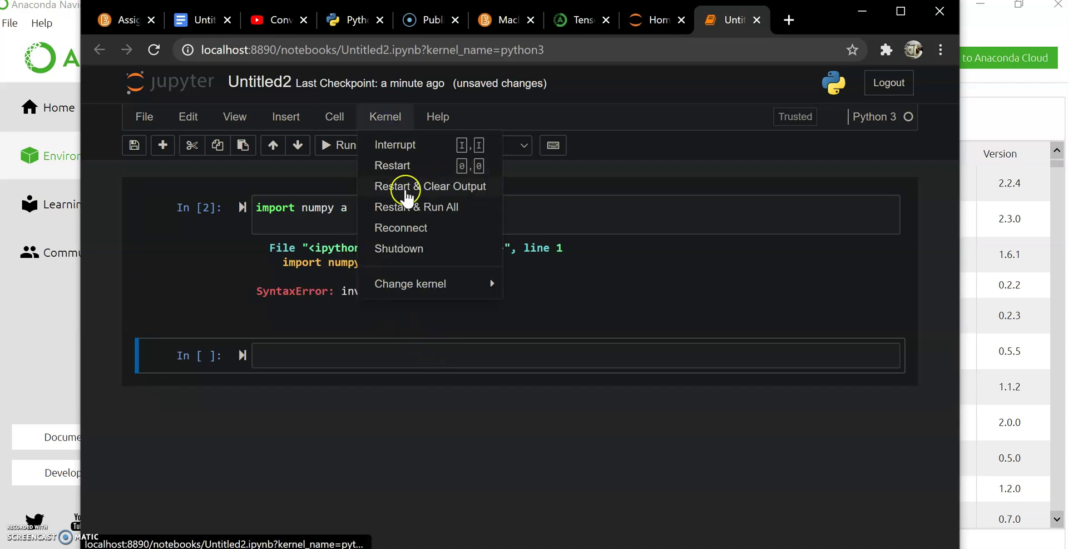
{"action": "left_click", "coordinate": [431, 187]}
{"action": "left_click", "coordinate": [716, 207]}
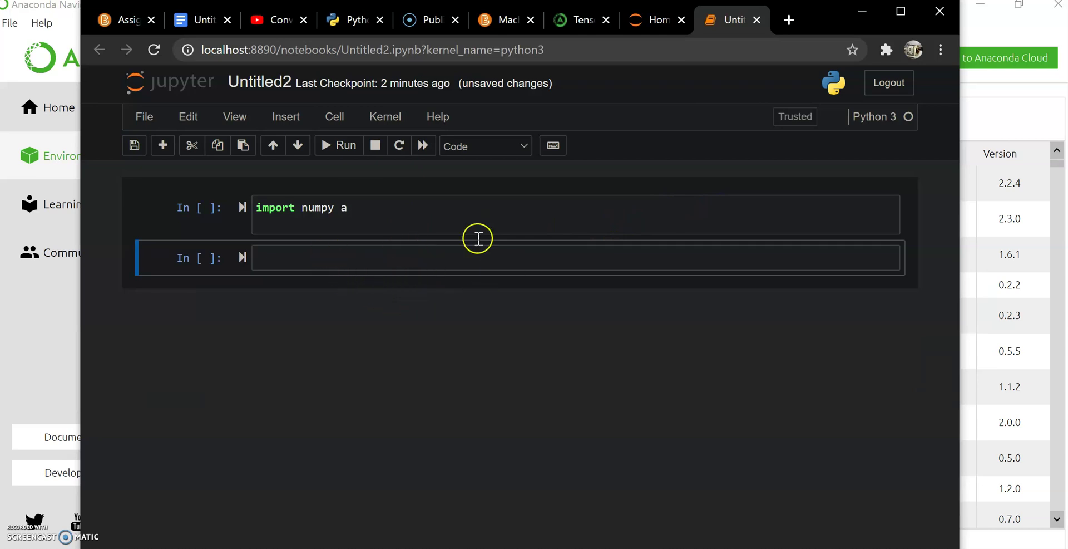
Step: Enter "pass" in the second cell, run it, and keep running to add empty cells below
{"action": "left_click", "coordinate": [389, 118]}
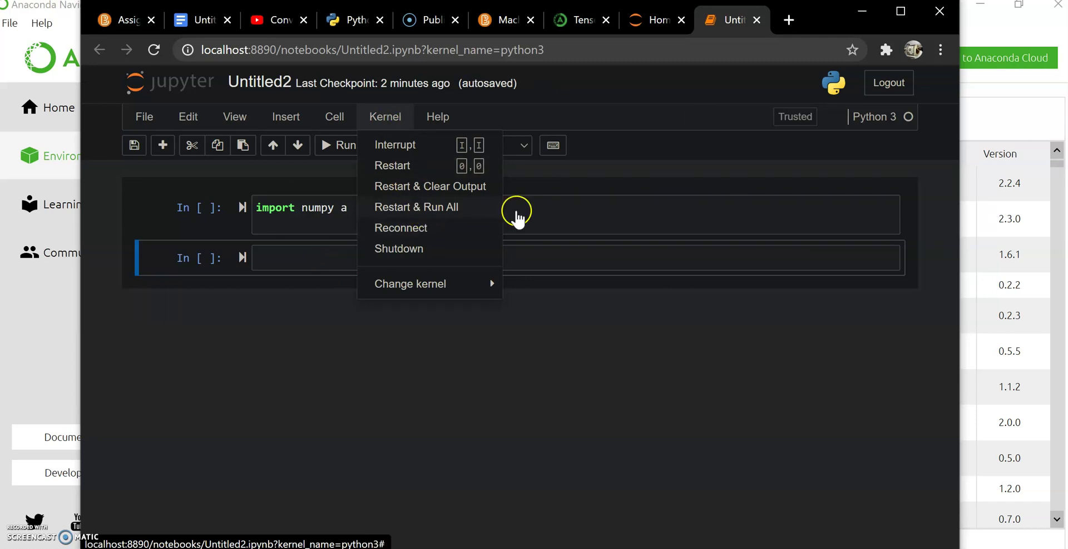
{"action": "left_click", "coordinate": [583, 216]}
{"action": "left_click", "coordinate": [594, 259]}
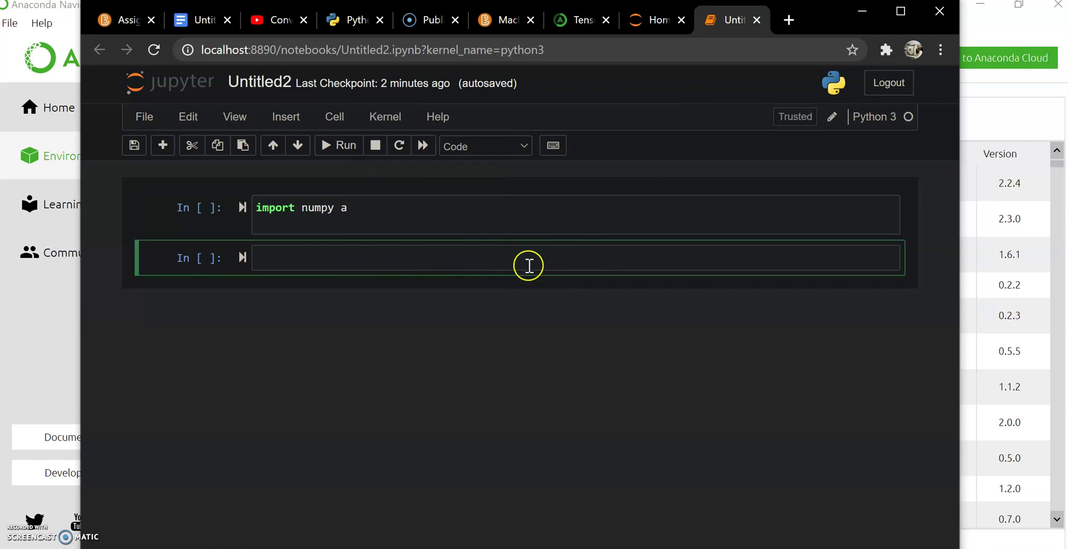
{"action": "type", "text": "pass"}
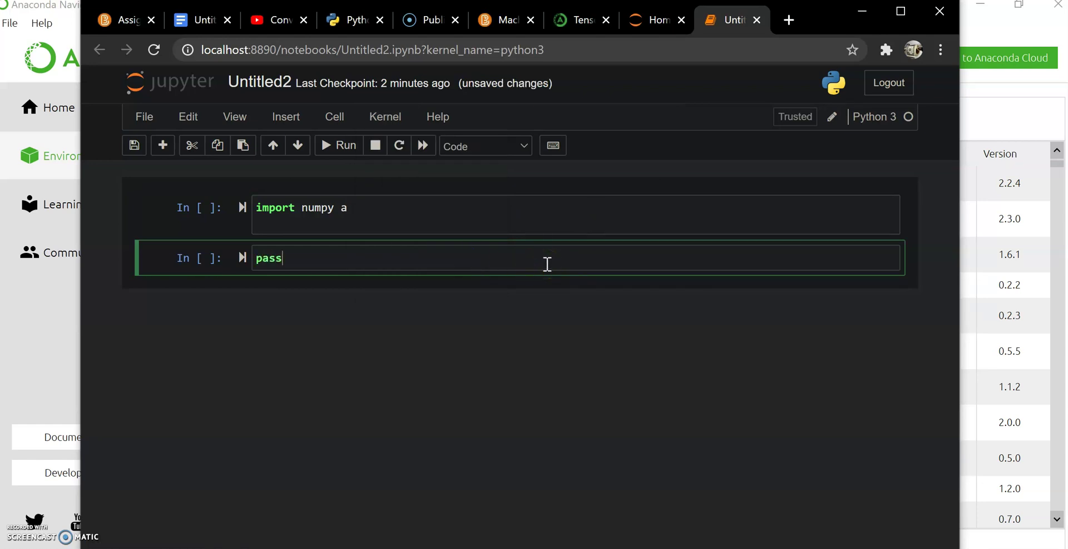
{"action": "key", "text": "shift+Return"}
{"action": "key", "text": "shift+Return"}
{"action": "key", "text": "shift+Return"}
{"action": "key", "text": "shift+Return"}
{"action": "key", "text": "shift+Return"}
{"action": "key", "text": "shift+Return"}
{"action": "key", "text": "shift+Return"}
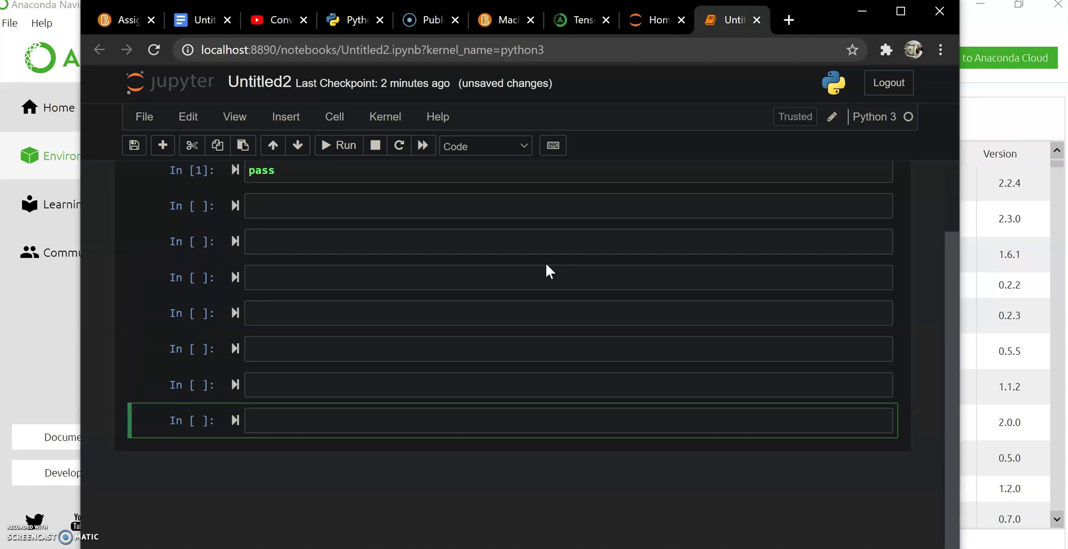
{"action": "scroll", "coordinate": [424, 370], "scroll_direction": "up", "scroll_amount": 2}
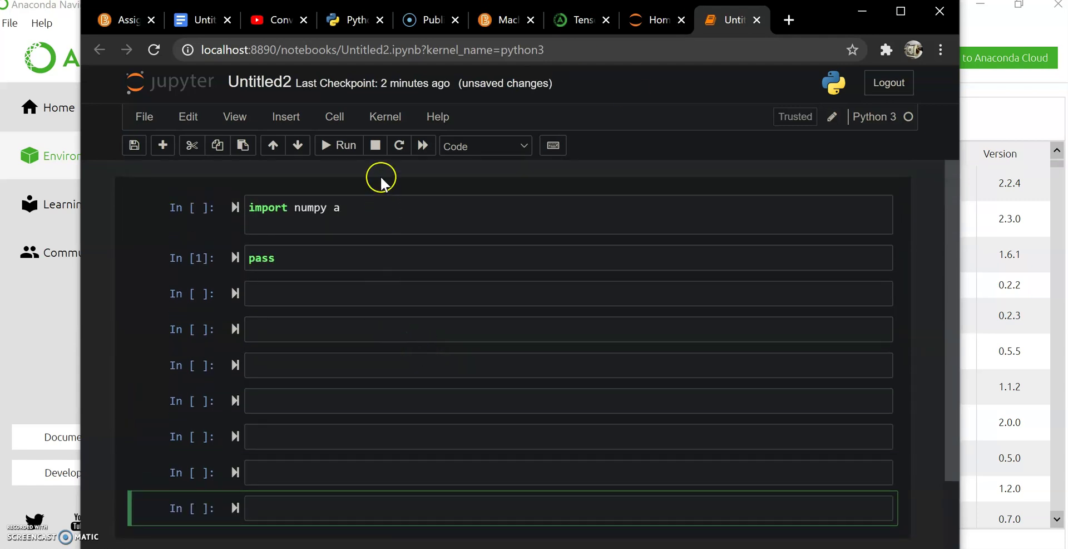
{"action": "left_click", "coordinate": [378, 125]}
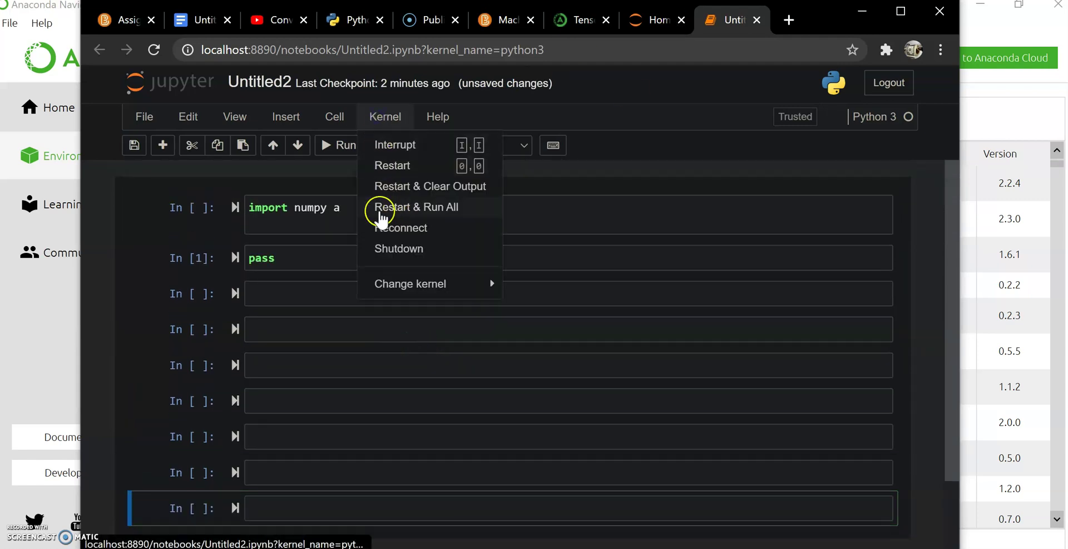
{"action": "left_click", "coordinate": [585, 433]}
{"action": "left_click", "coordinate": [541, 215]}
{"action": "left_click", "coordinate": [540, 220]}
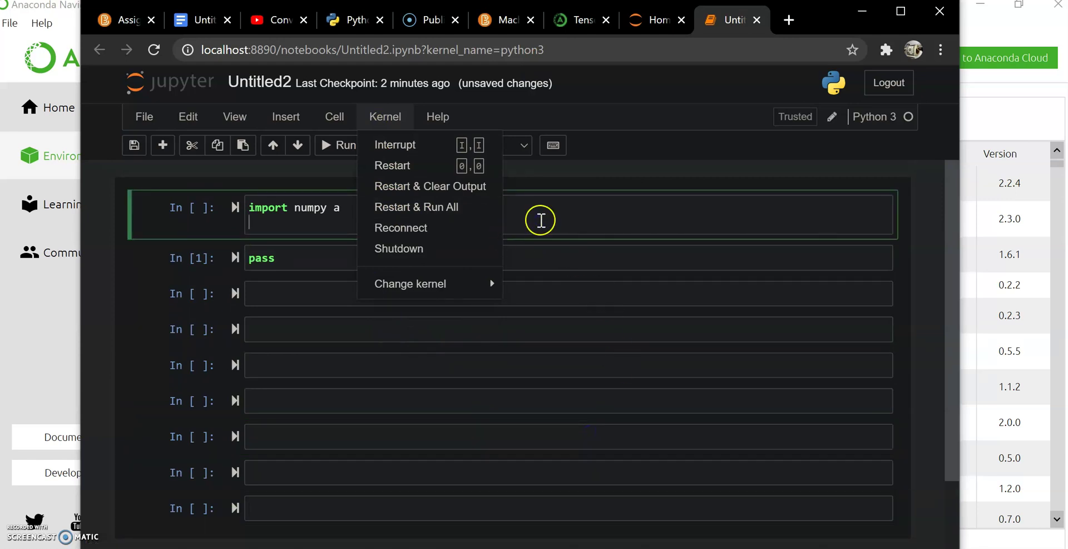
{"action": "left_click", "coordinate": [321, 225]}
{"action": "left_click", "coordinate": [312, 226]}
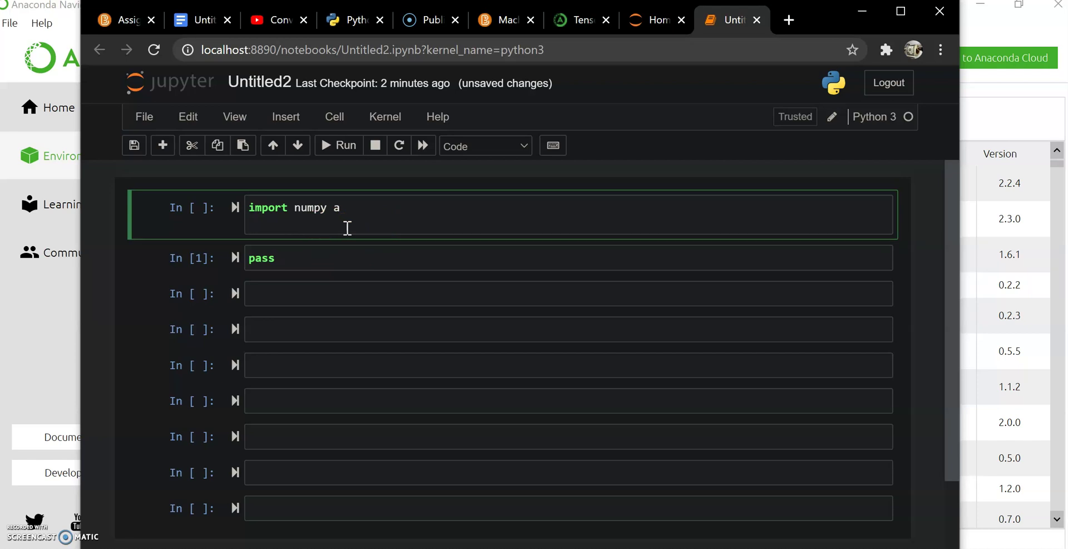
Step: Delete "pass" from the second cell, and run it together with the empty cells following it
{"action": "left_click", "coordinate": [333, 266]}
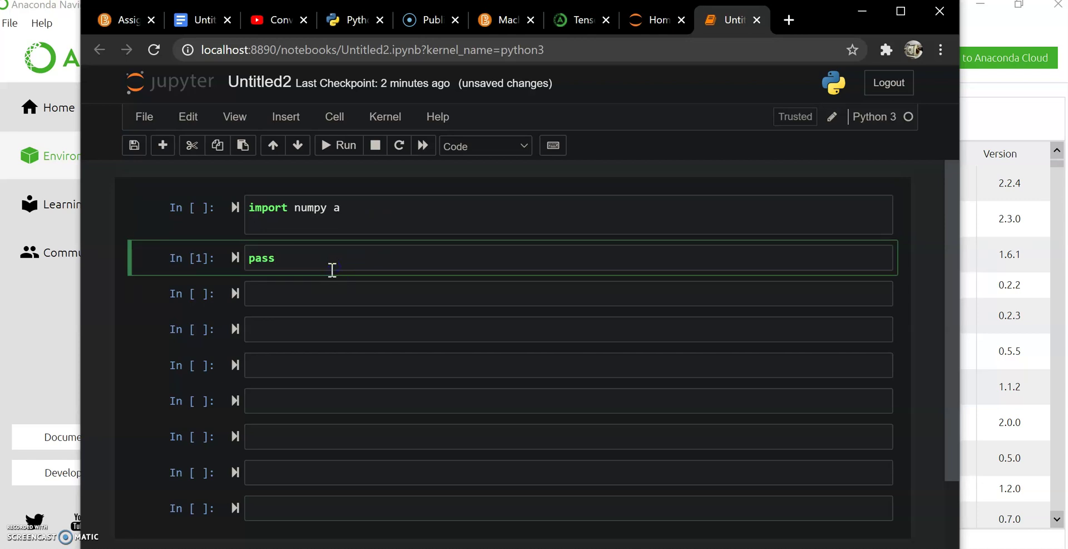
{"action": "left_click", "coordinate": [346, 273]}
{"action": "key", "text": "BackSpace"}
{"action": "key", "text": "BackSpace"}
{"action": "key", "text": "BackSpace"}
{"action": "key", "text": "BackSpace"}
{"action": "key", "text": "shift+Return"}
{"action": "key", "text": "shift+Return"}
{"action": "key", "text": "shift+Return"}
{"action": "key", "text": "shift+Return"}
{"action": "key", "text": "shift+Return"}
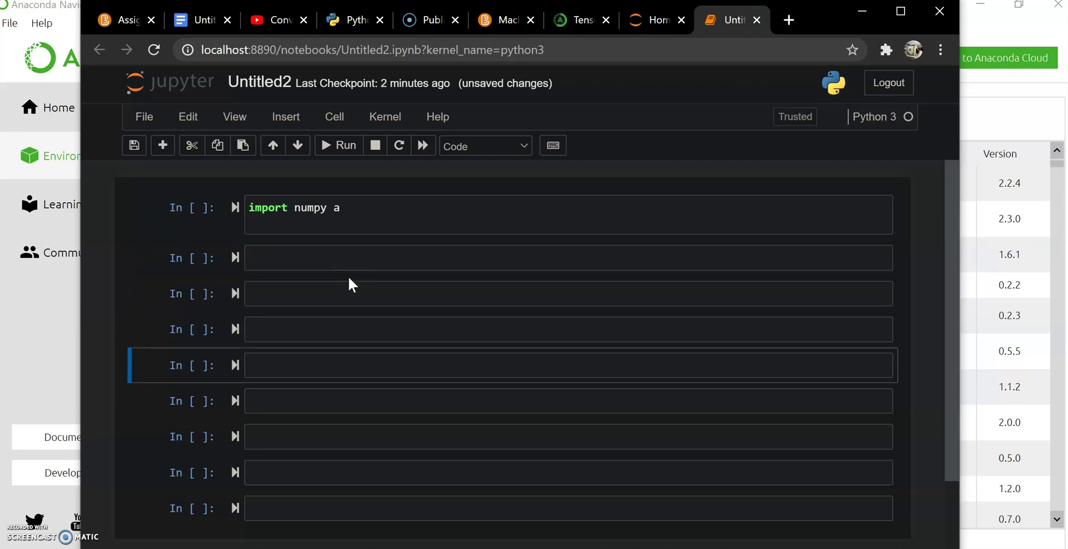
Step: Run the last empty cell of the notebook repeatedly to append more empty cells
{"action": "left_click", "coordinate": [353, 268]}
{"action": "left_click", "coordinate": [344, 519]}
{"action": "scroll", "coordinate": [365, 504], "scroll_direction": "down", "scroll_amount": 2}
{"action": "left_click", "coordinate": [369, 494]}
{"action": "key", "text": "shift+Return"}
{"action": "key", "text": "shift+Return"}
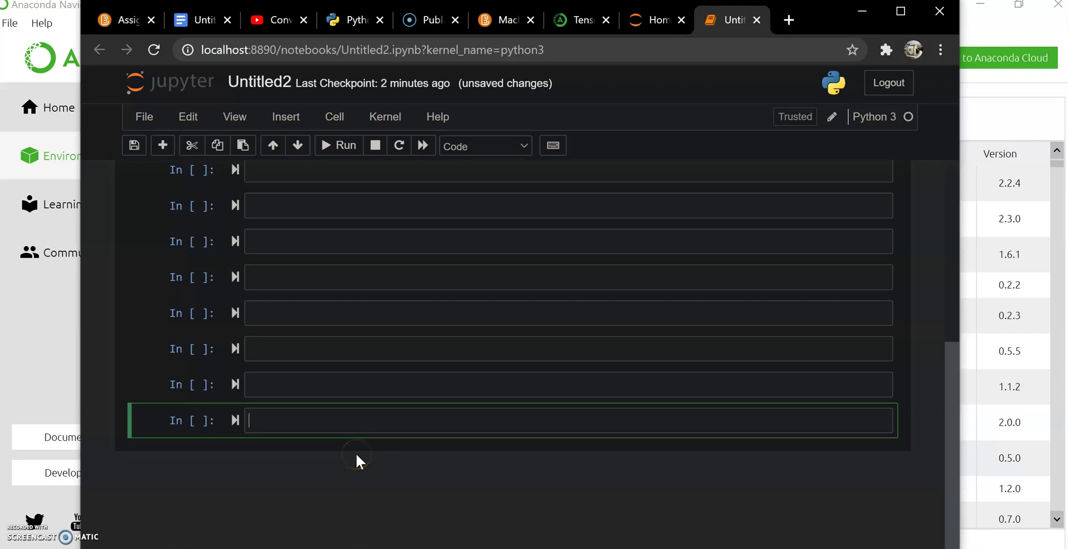
Step: Enter "pass" in the notebook's last cell, run it, and keep running to add further empty cells
{"action": "type", "text": "pass"}
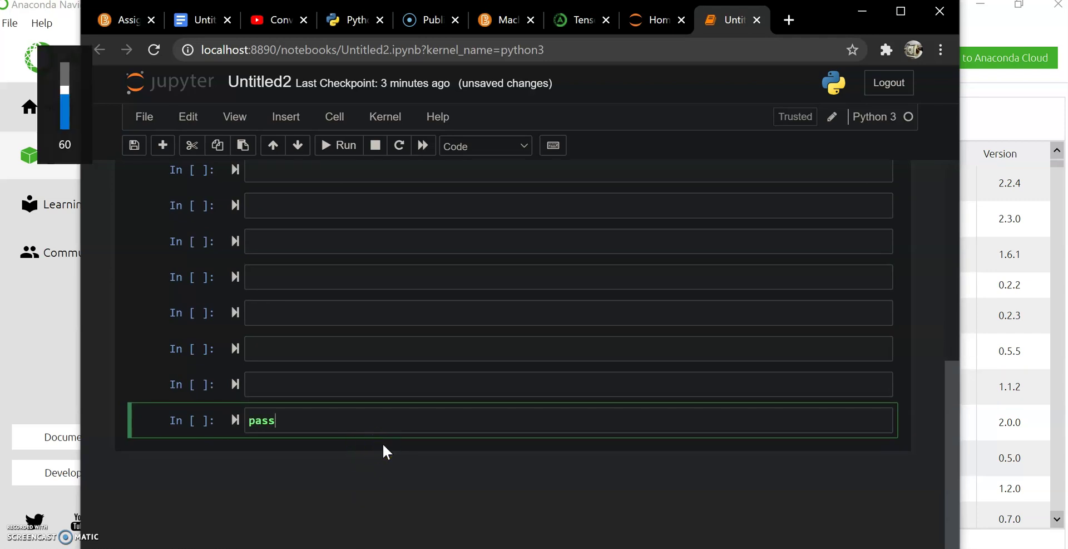
{"action": "key", "text": "shift+Return"}
{"action": "key", "text": "shift+Return"}
{"action": "key", "text": "shift+Return"}
{"action": "key", "text": "shift+Return"}
{"action": "key", "text": "shift+Return"}
{"action": "key", "text": "shift+Return"}
{"action": "key", "text": "shift+Return"}
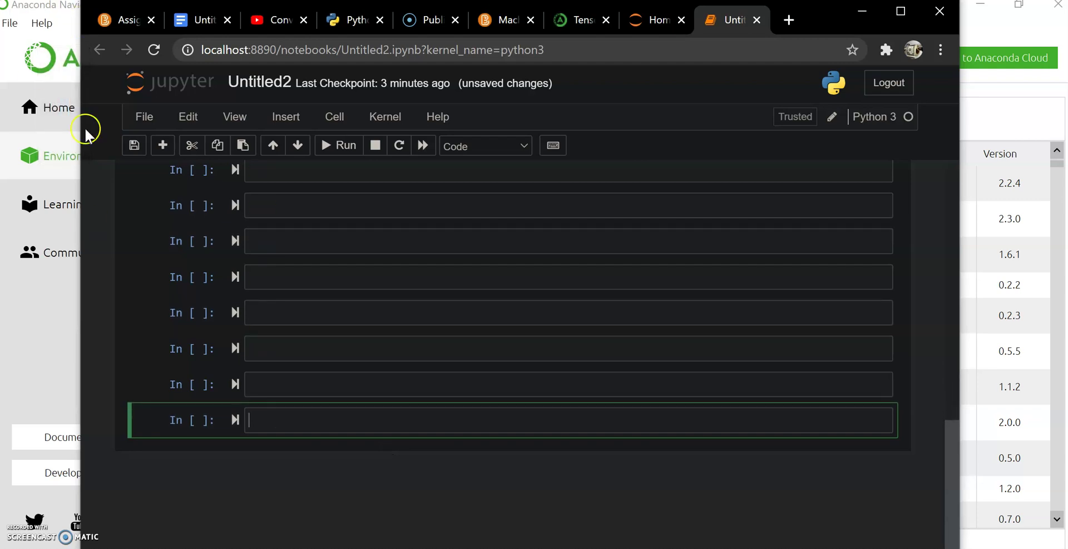
{"action": "scroll", "coordinate": [334, 333], "scroll_direction": "up", "scroll_amount": 8}
{"action": "scroll", "coordinate": [323, 403], "scroll_direction": "up", "scroll_amount": 4}
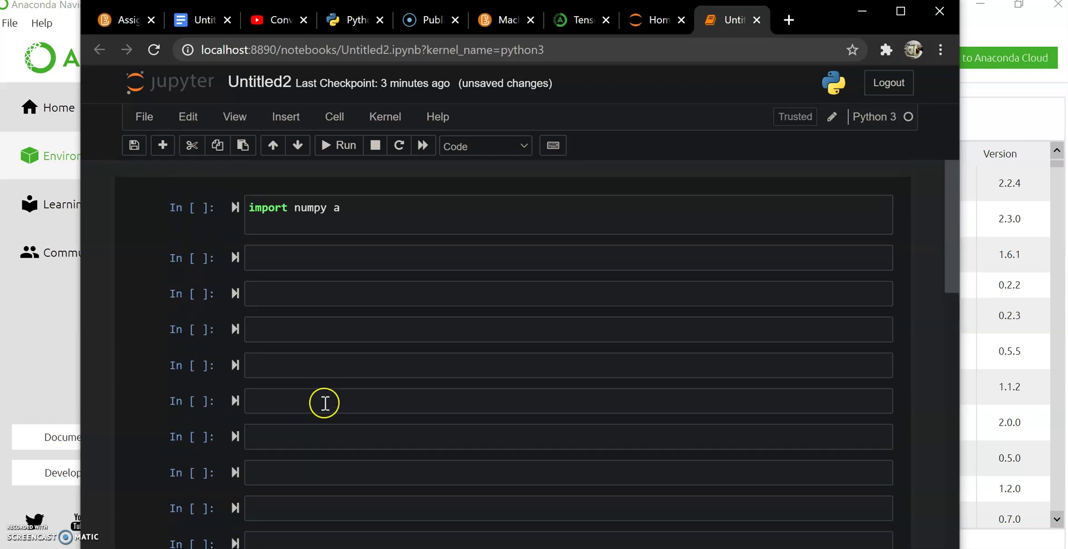
{"action": "left_click", "coordinate": [361, 259]}
{"action": "left_click", "coordinate": [357, 329]}
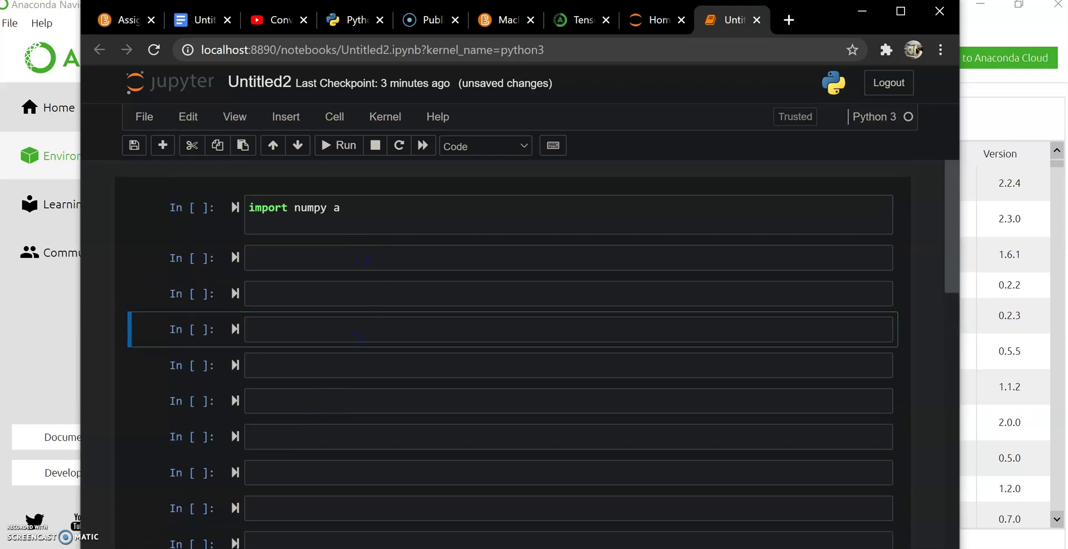